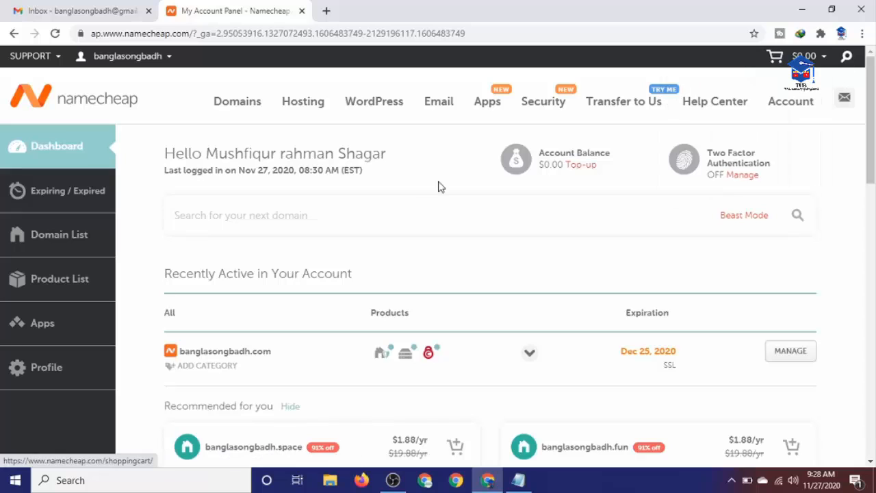
- Open the management page of the domain banglasongbadh.com and go to its nameserver setting
mouse_move(827, 62)
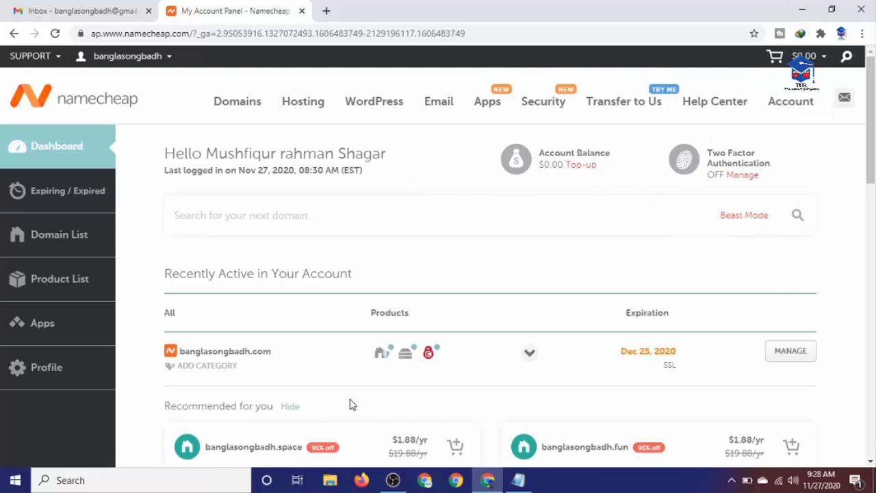
left_click(44, 151)
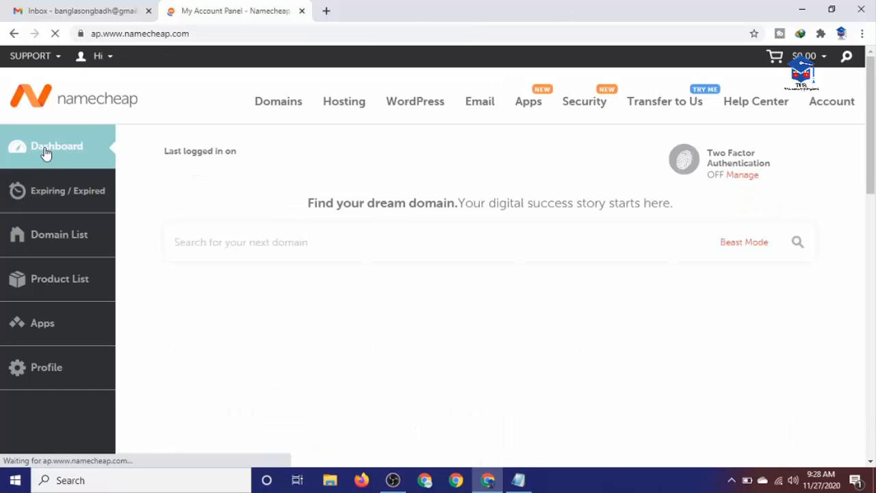
scroll(233, 157, "down", 1)
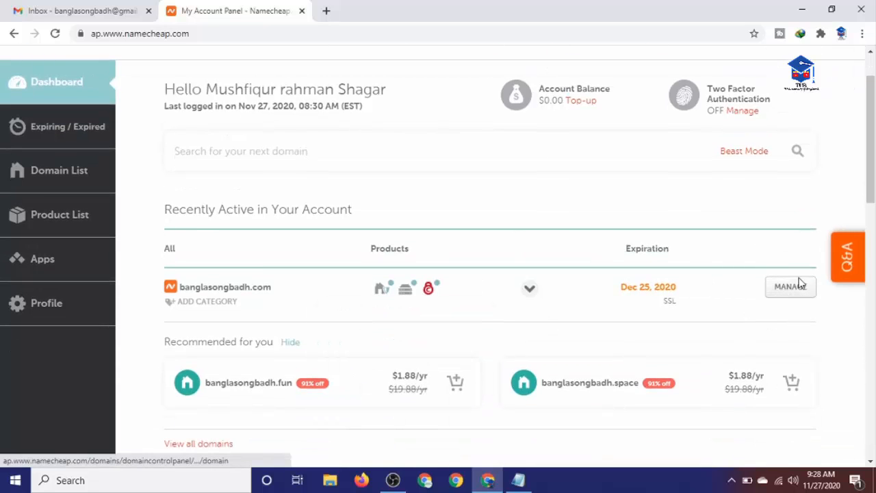
left_click(784, 287)
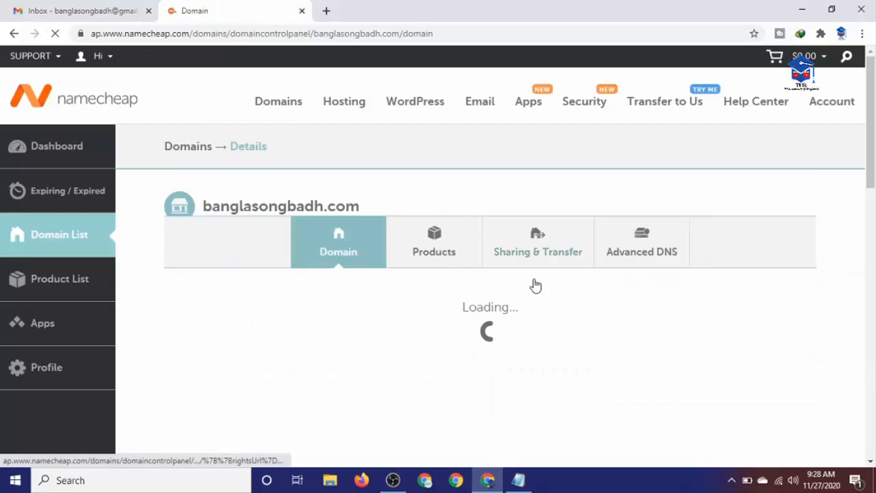
scroll(534, 285, "down", 1)
scroll(454, 233, "down", 2)
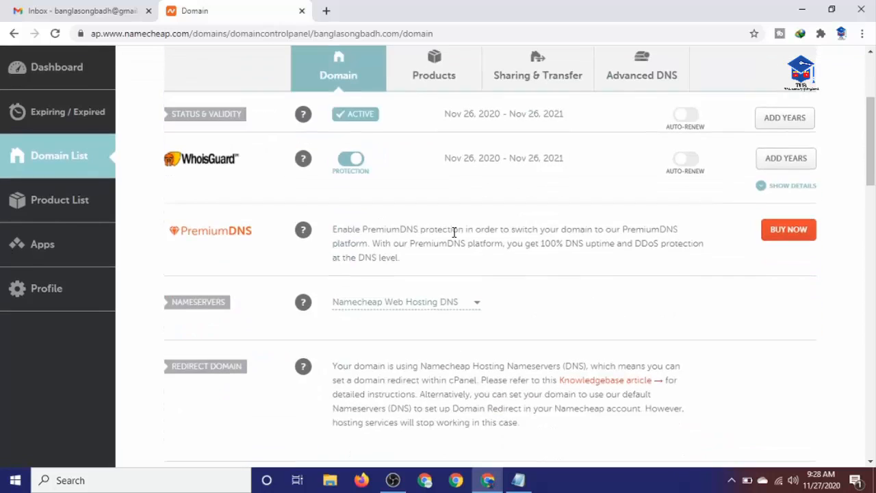
scroll(454, 232, "down", 2)
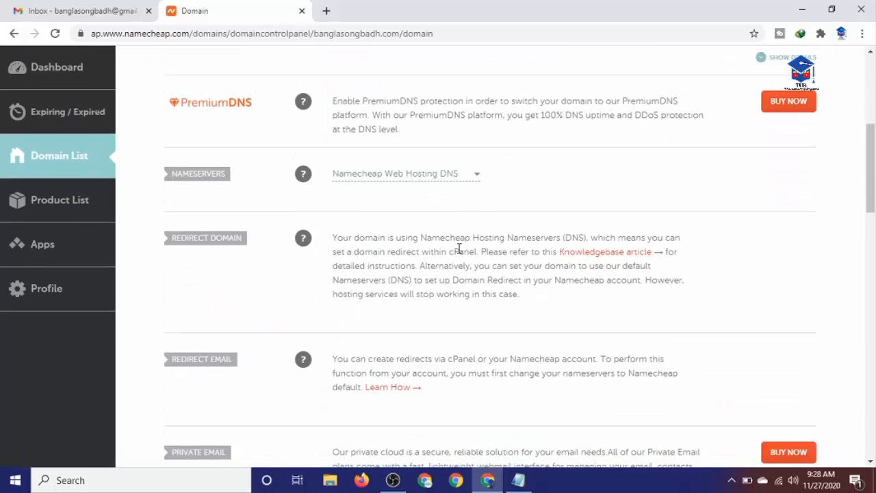
- Select Namecheap BasicDNS as the domain's nameserver option
left_click(475, 183)
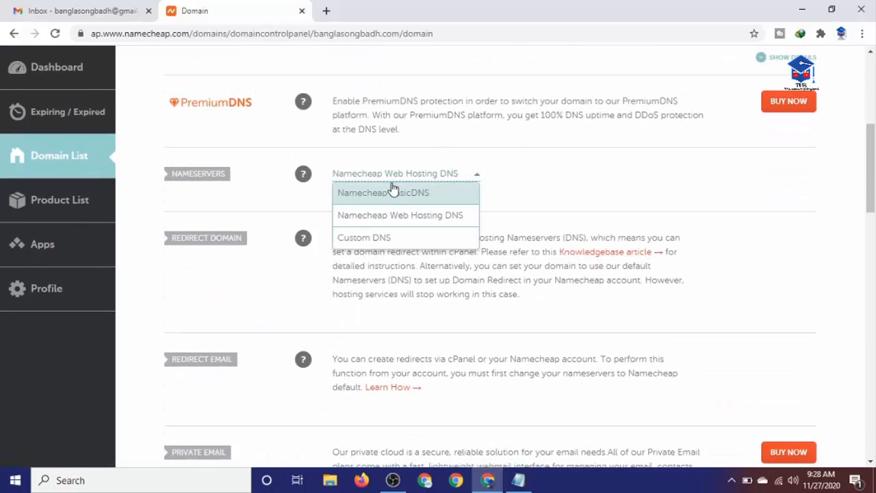
left_click(471, 176)
left_click(471, 176)
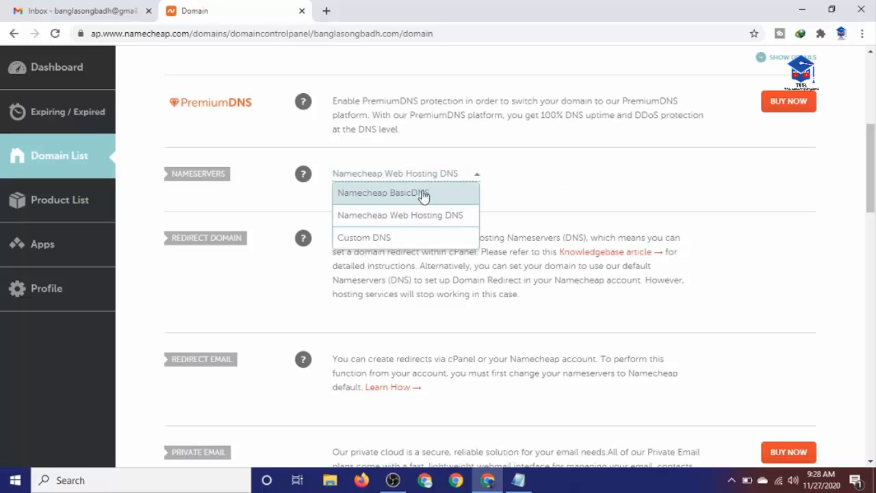
left_click(411, 195)
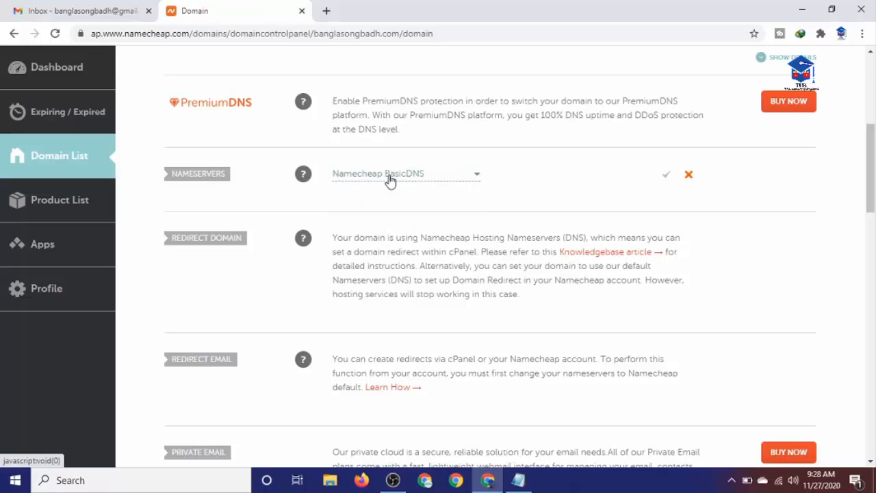
- Set the domain's nameservers to Namecheap Web Hosting DNS, save the change and dismiss the notification
left_click(475, 178)
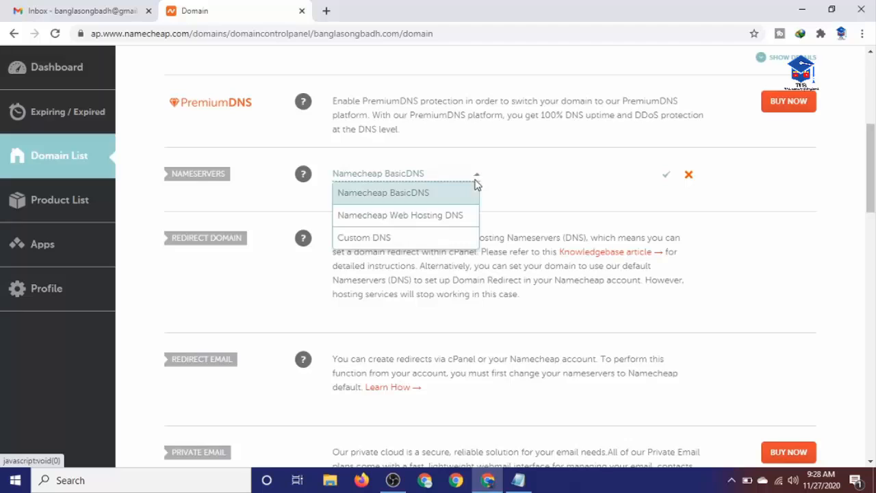
left_click(426, 217)
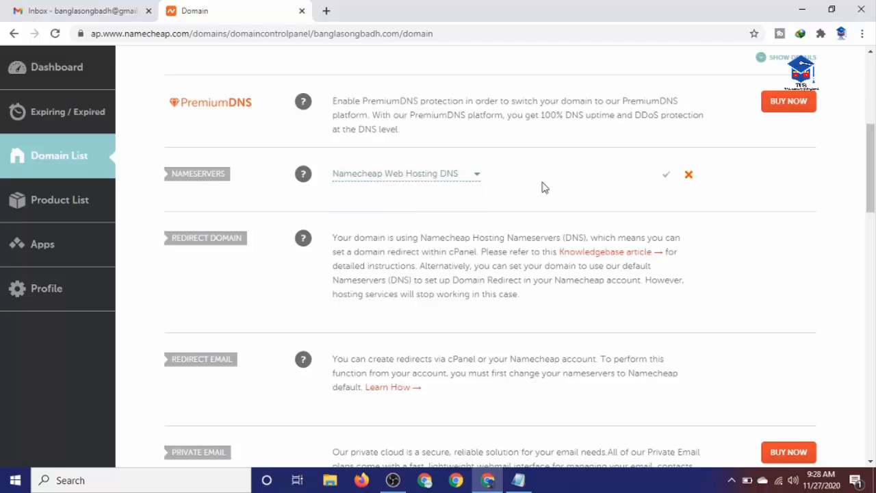
left_click(667, 181)
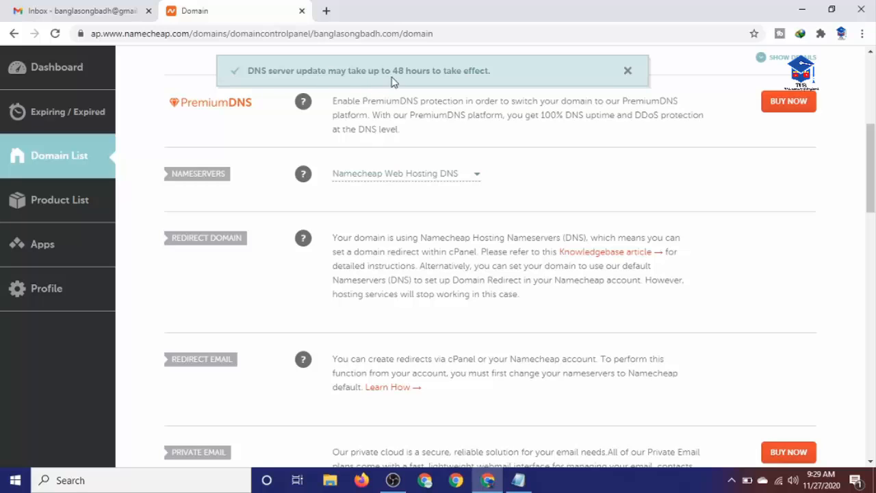
left_click_drag(493, 71, 240, 80)
left_click(596, 82)
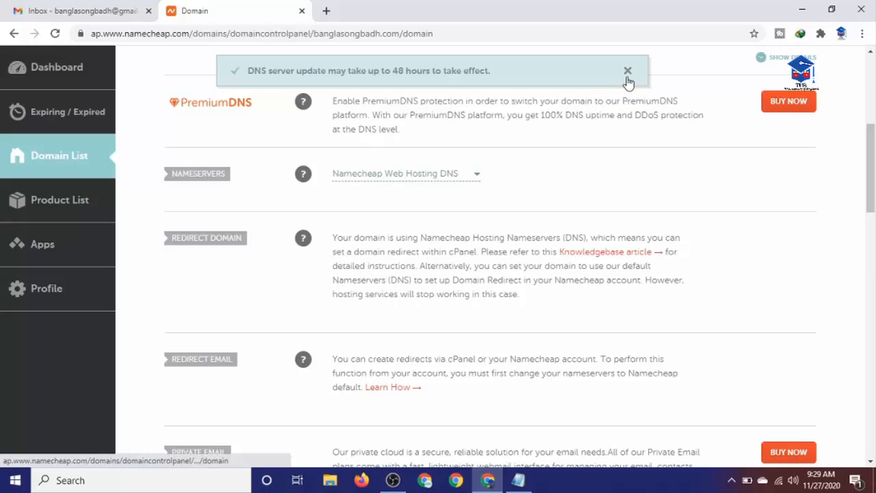
left_click(628, 75)
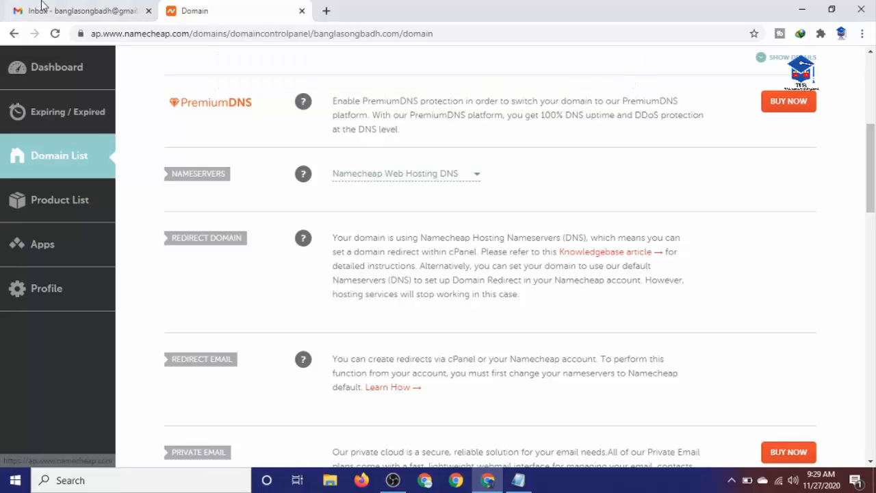
- Open banglasongbadh.com in a new browser tab and check the hosting and nameserver status on its page
left_click(323, 10)
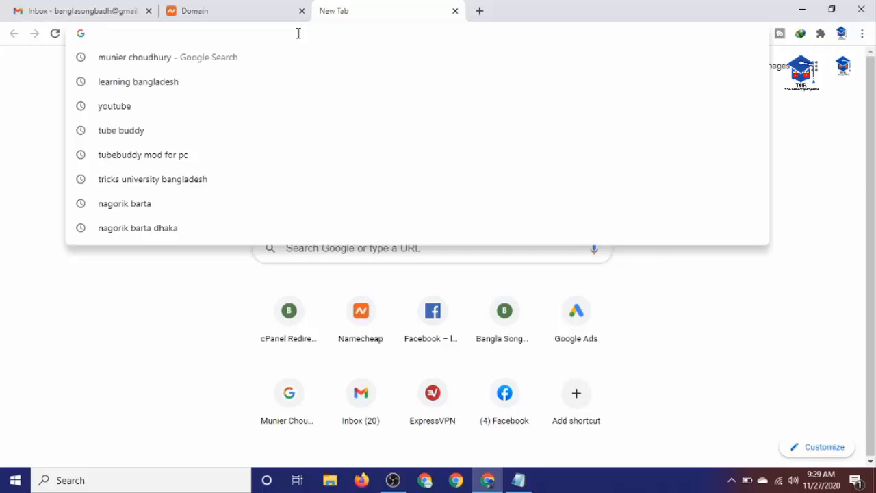
type("bangla")
key("Delete")
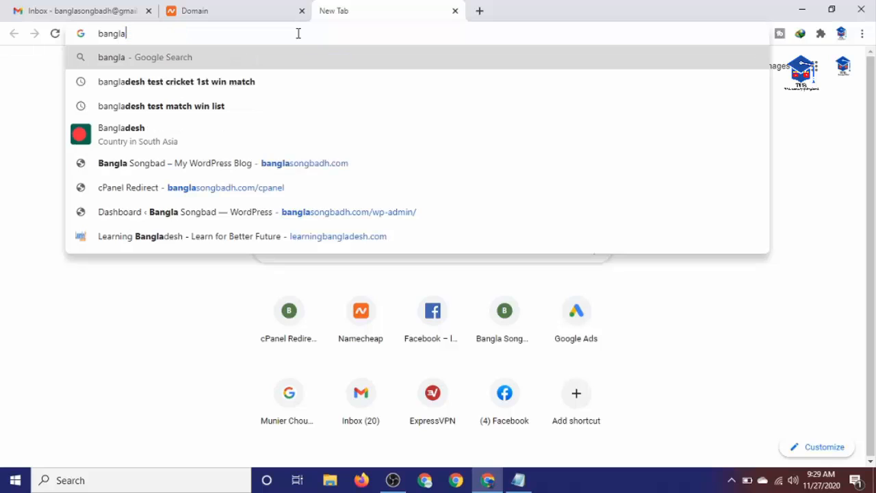
type("song")
key("Return")
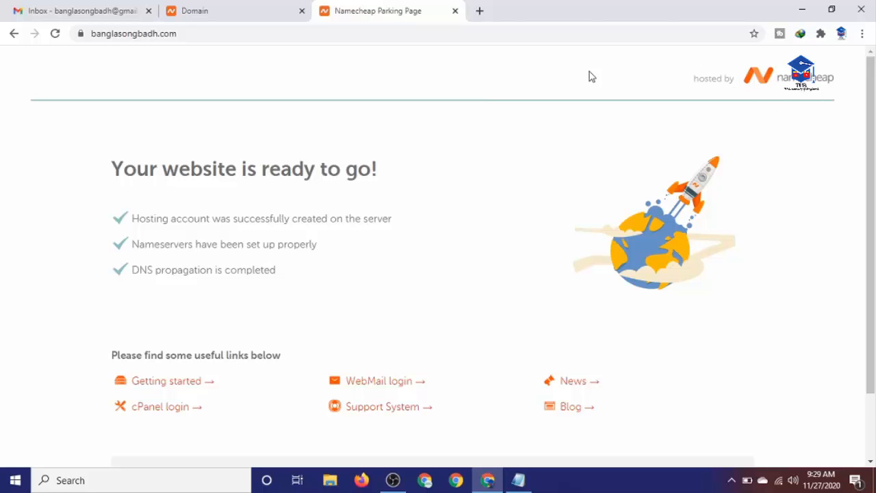
scroll(409, 139, "down", 2)
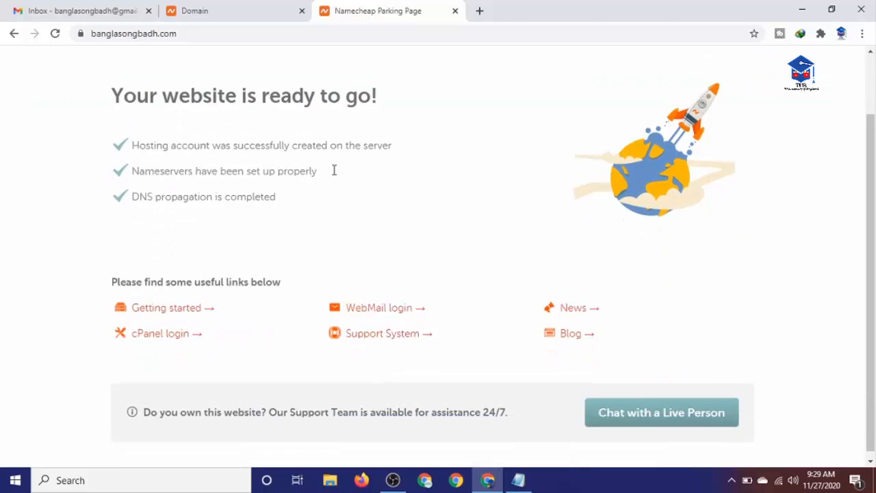
scroll(459, 157, "up", 2)
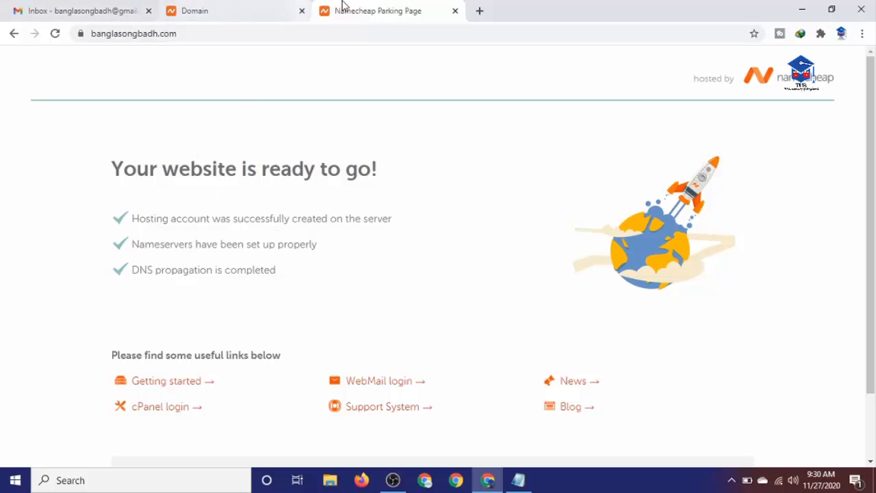
left_click(482, 9)
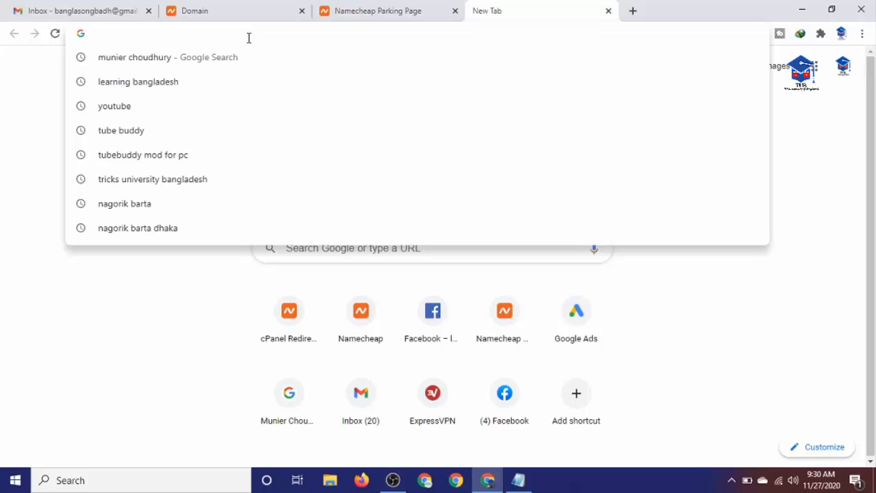
type("ban")
key("BackSpace")
key("BackSpace")
key("BackSpace")
key("BackSpace")
type("ww")
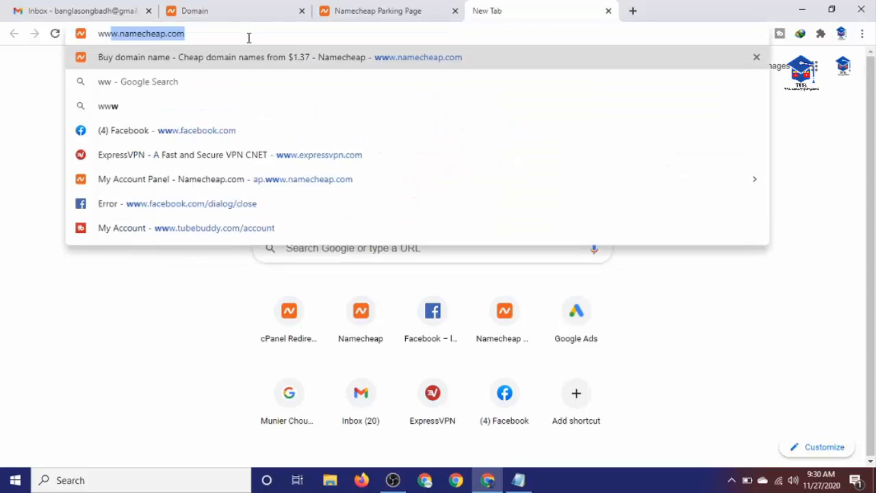
type("w.bangl")
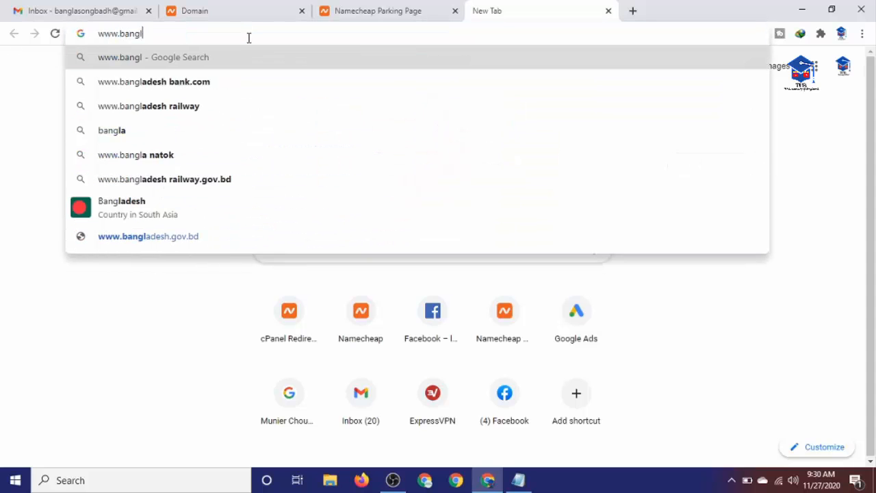
type("asongbad")
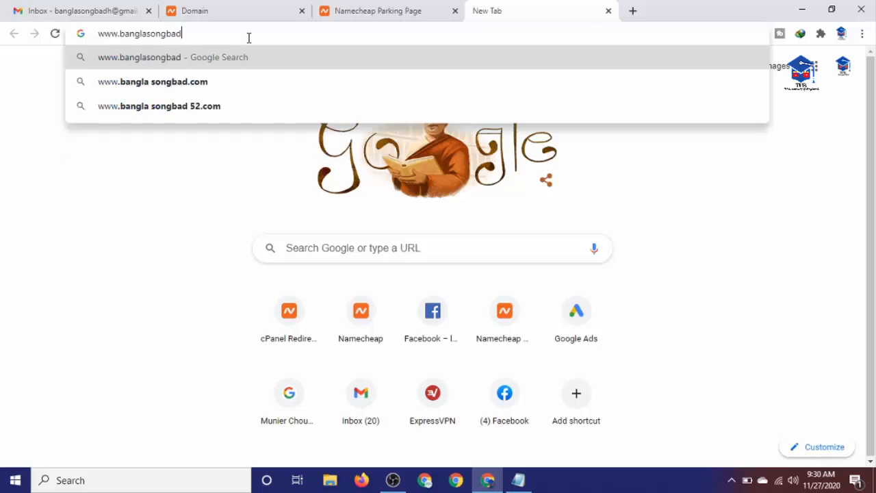
type(".com")
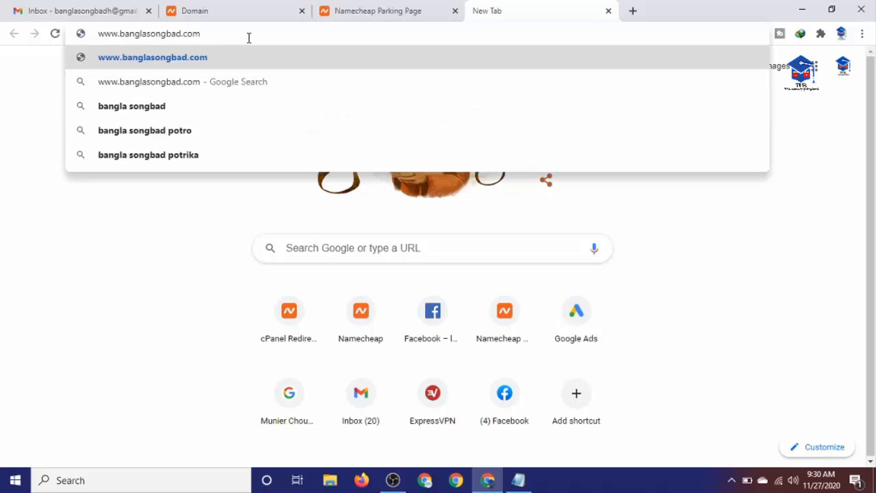
type("/cpanel")
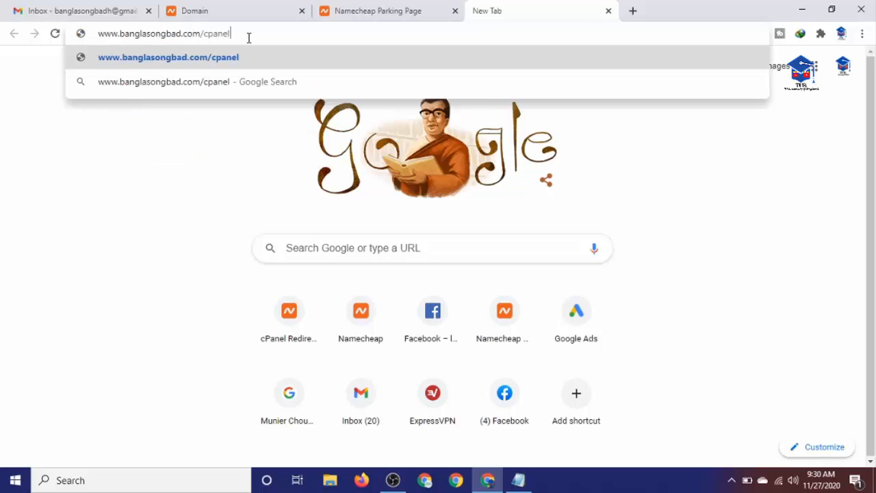
key("Return")
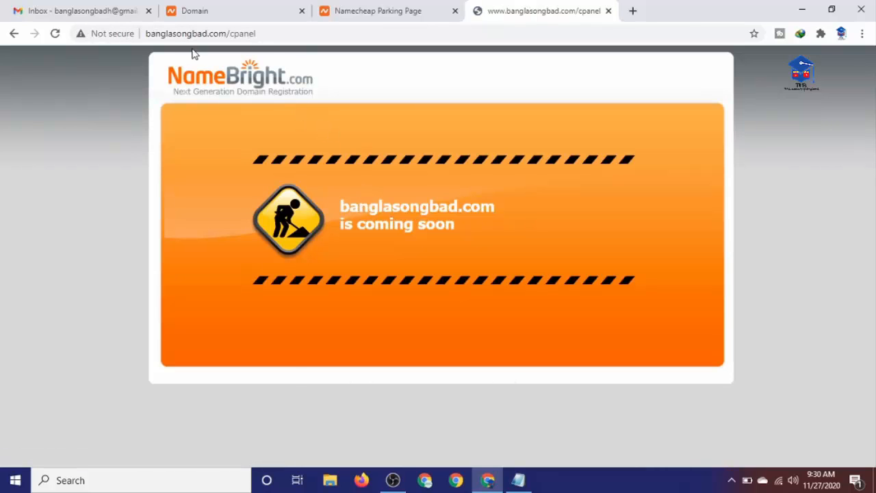
left_click(207, 36)
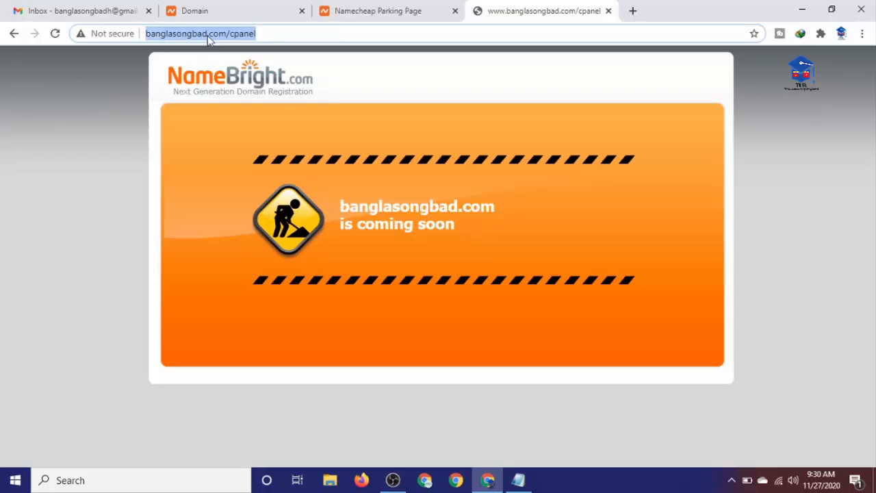
left_click(210, 35)
type("h")
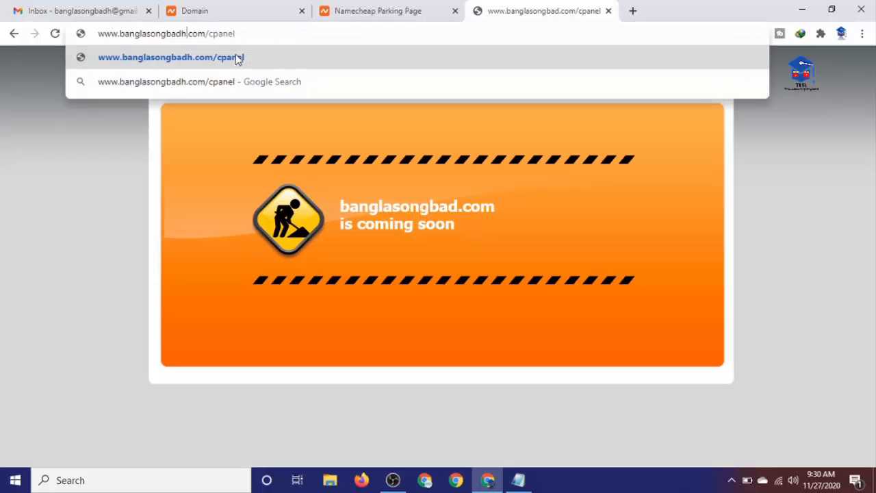
key("Return")
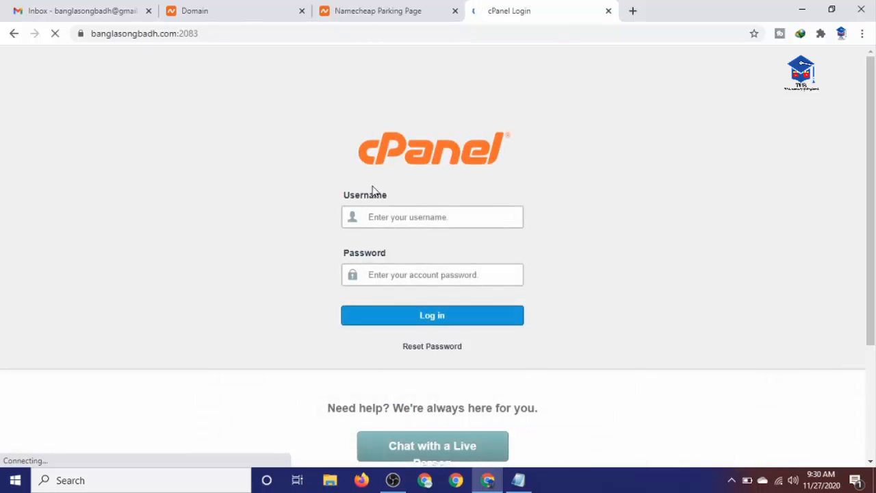
- Log in to cPanel with the second saved login, filling in the account username and password
left_click(399, 215)
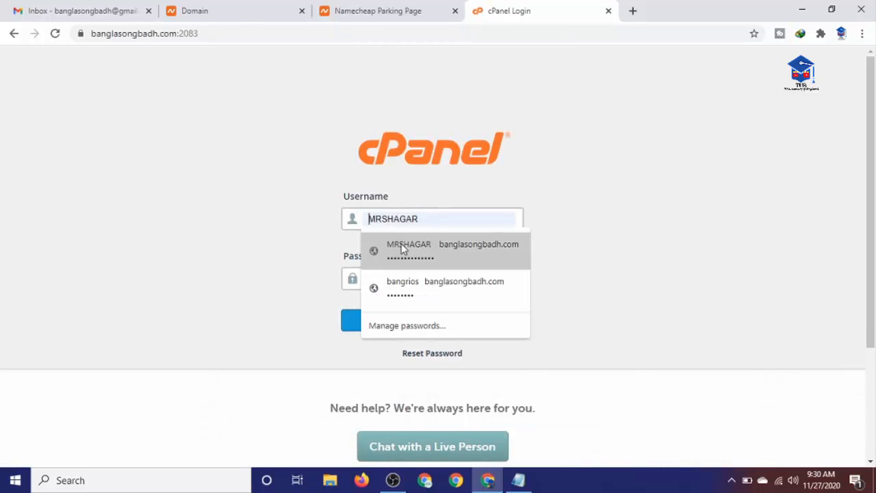
left_click(405, 287)
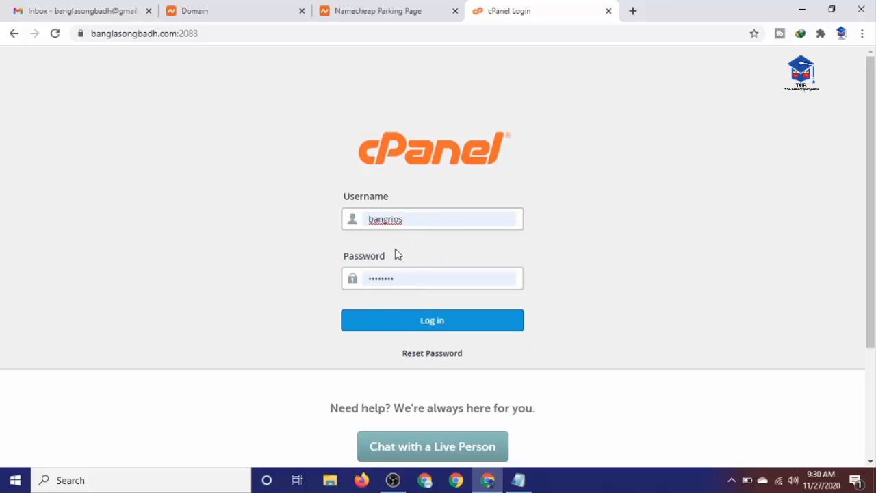
left_click(439, 321)
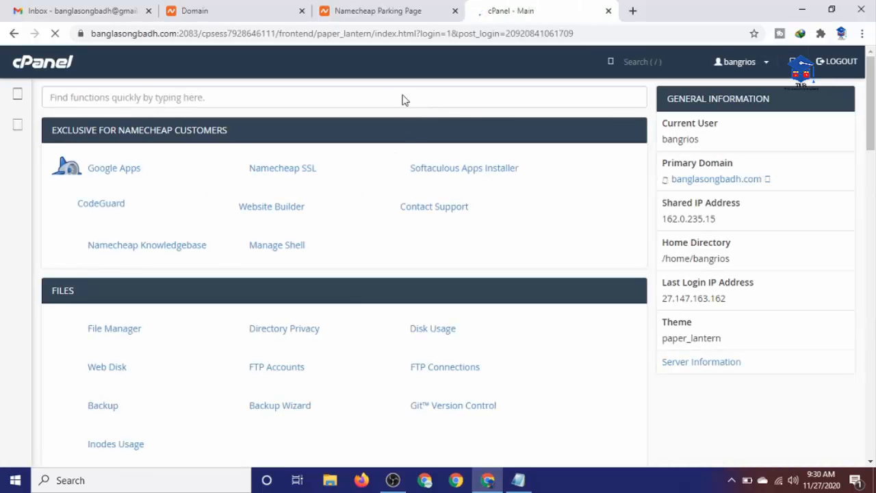
- Look through the cPanel home page's tool sections down to the Softaculous Apps Installer
scroll(192, 157, "down", 13)
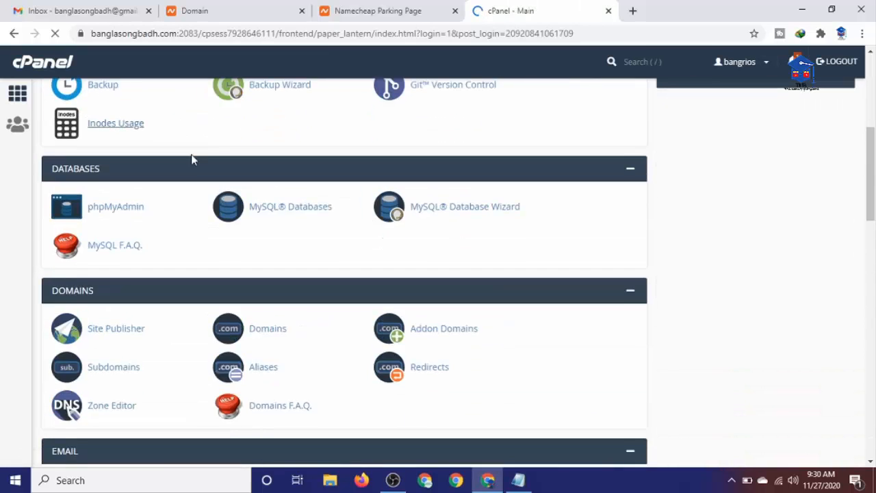
scroll(114, 260, "down", 9)
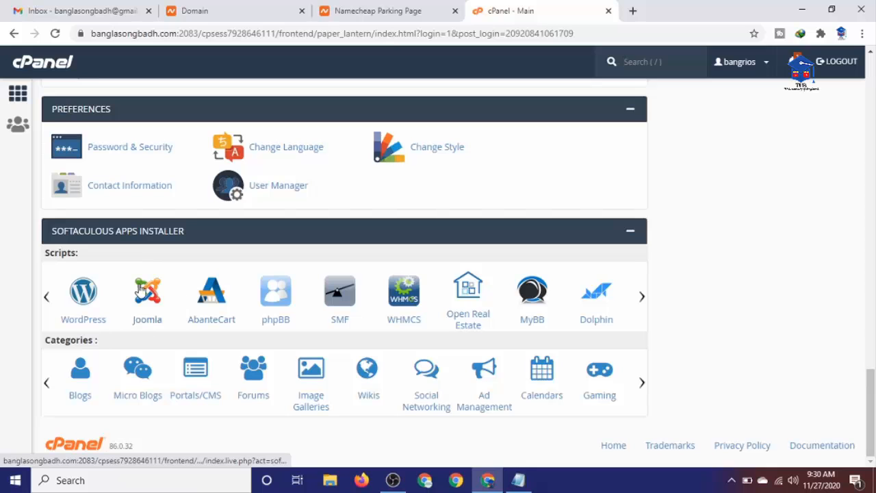
scroll(352, 186, "up", 15)
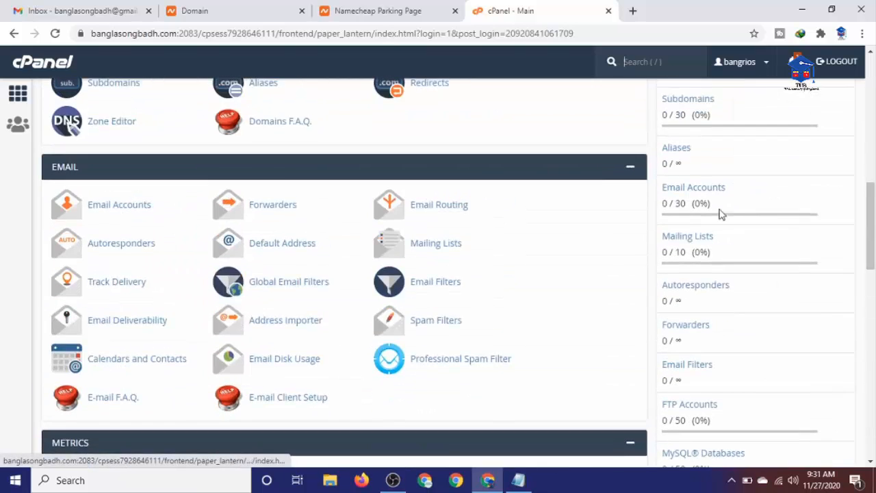
- Search the cPanel functions for "softaculous" and open the Softaculous Apps Installer
scroll(460, 202, "up", 5)
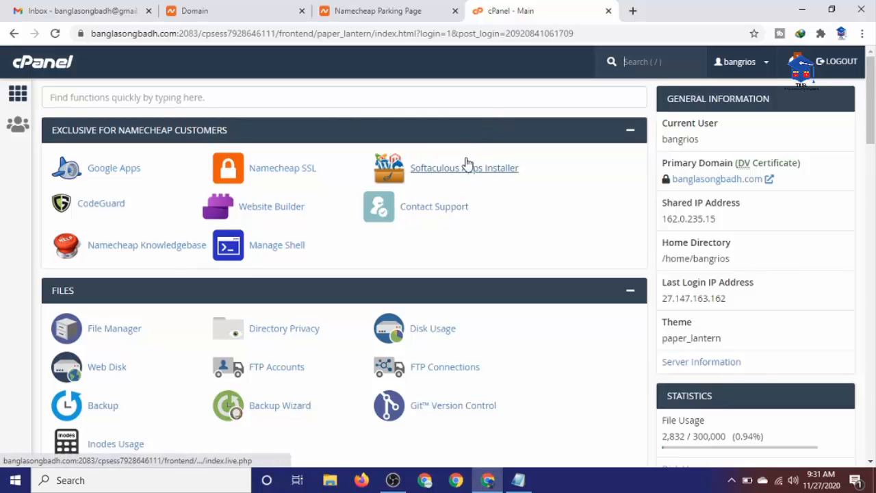
left_click(178, 97)
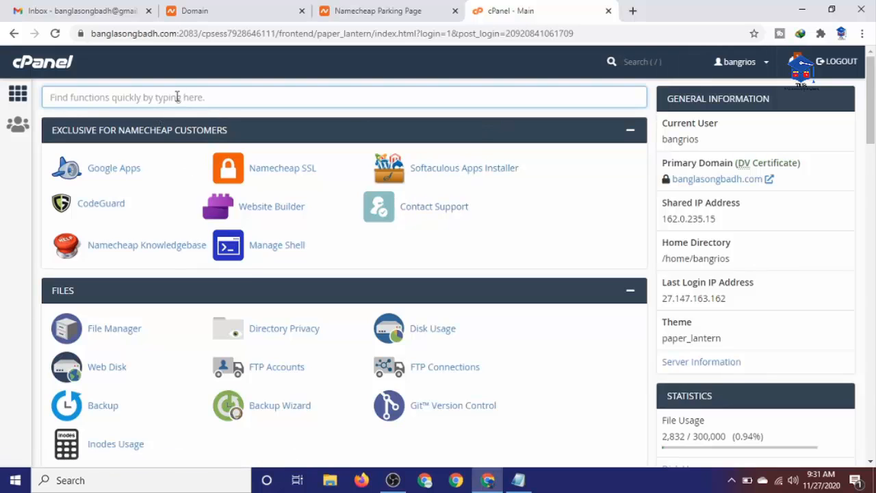
type("softaculous")
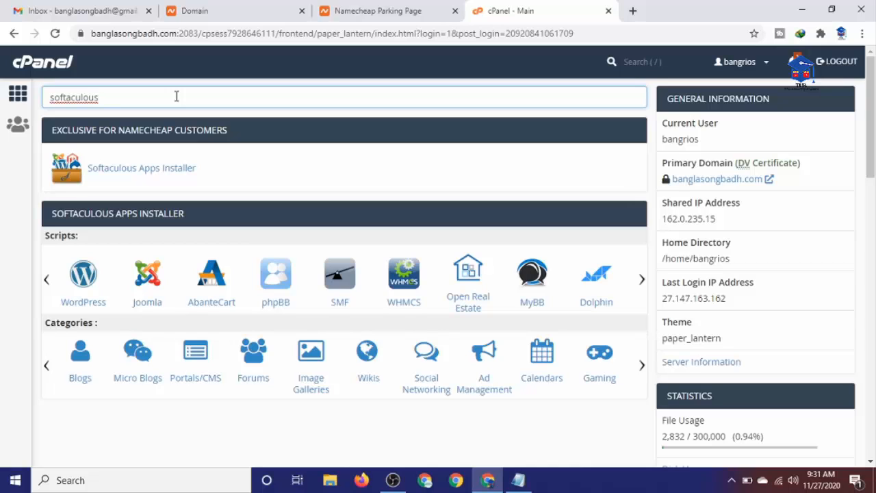
left_click(163, 176)
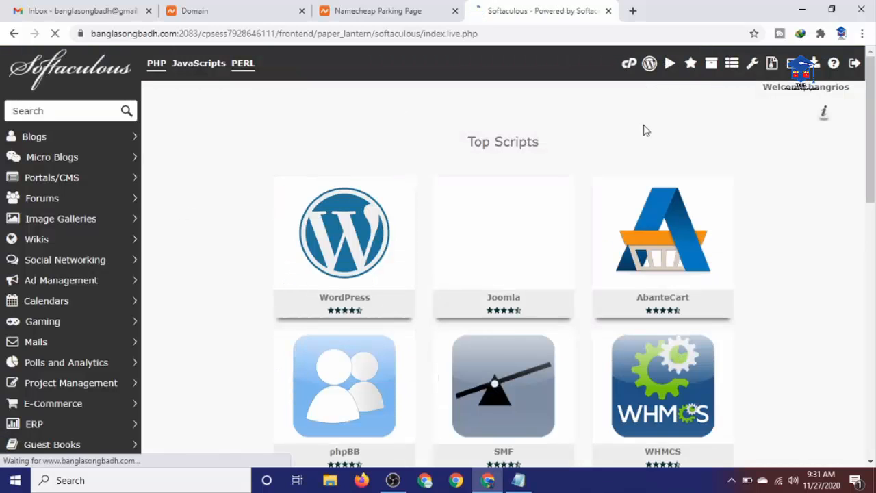
- Open WordPress from the Top Scripts and start its installation form
mouse_move(394, 213)
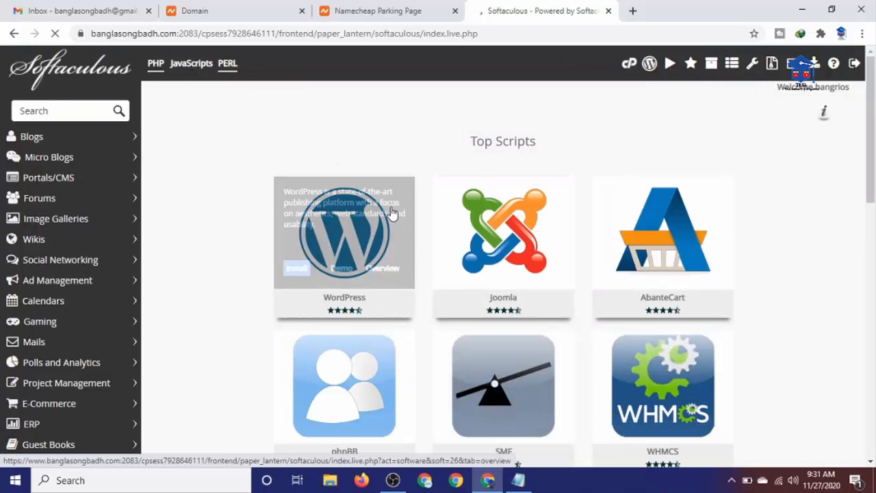
left_click(317, 258)
scroll(541, 232, "down", 2)
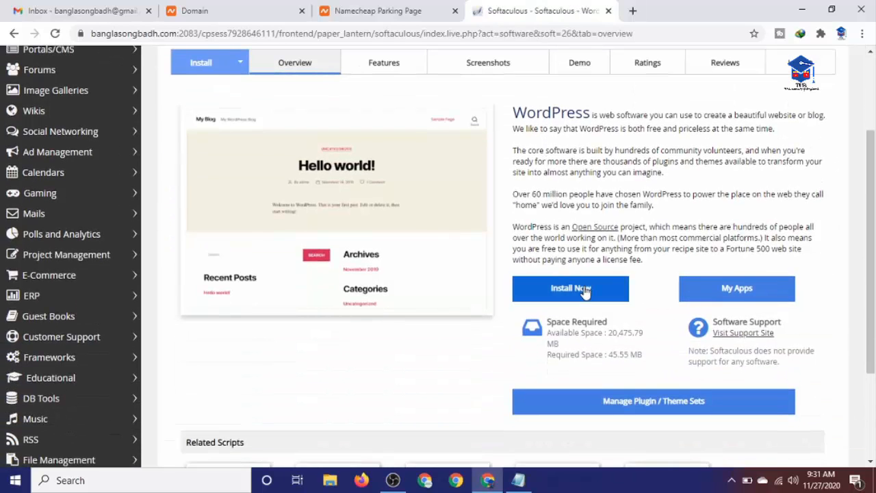
left_click(571, 288)
left_click(507, 168)
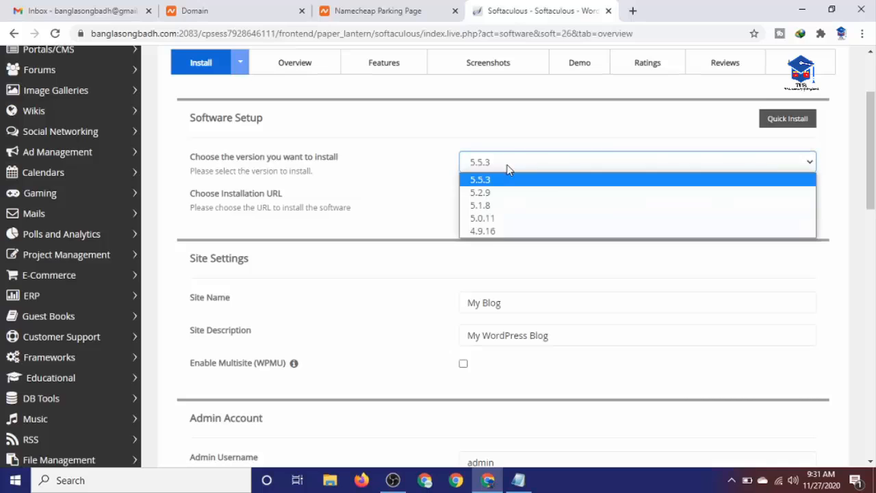
left_click(507, 169)
left_click(519, 198)
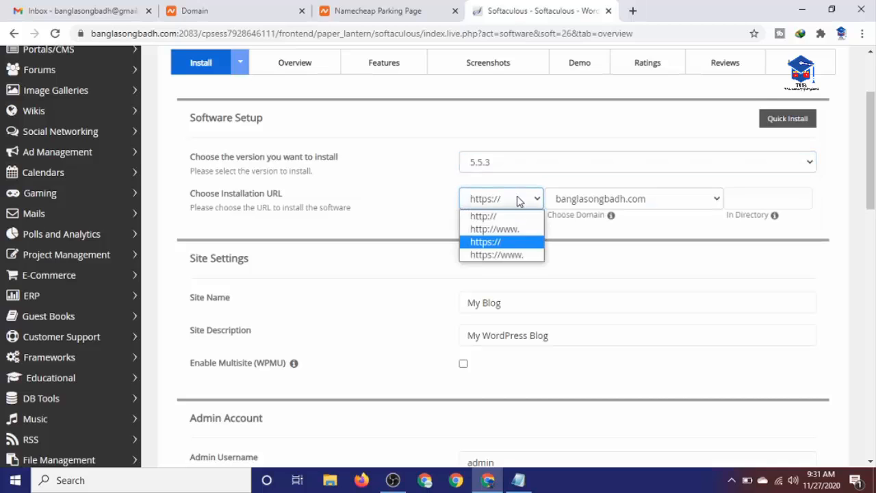
left_click(504, 255)
left_click(760, 196)
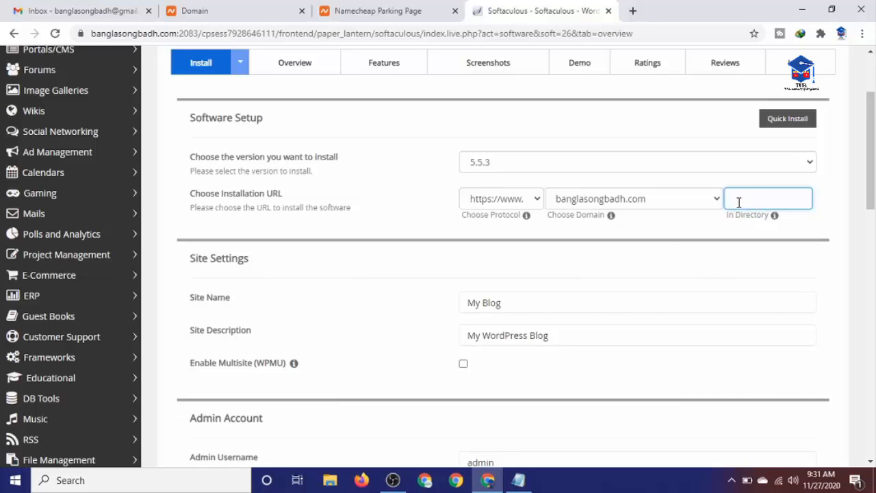
- Replace the default site name with "বাংলা সংবাদ ডট কম"
scroll(595, 256, "down", 1)
left_click_drag(643, 238, 409, 261)
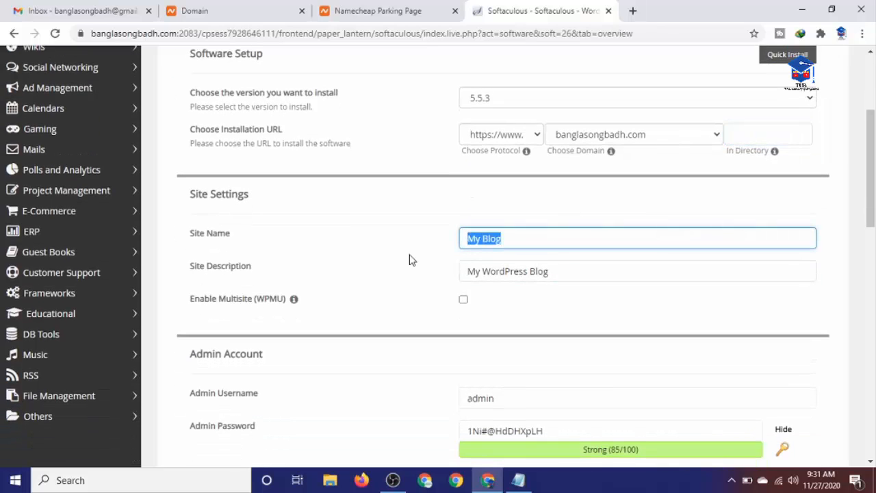
key("BackSpace")
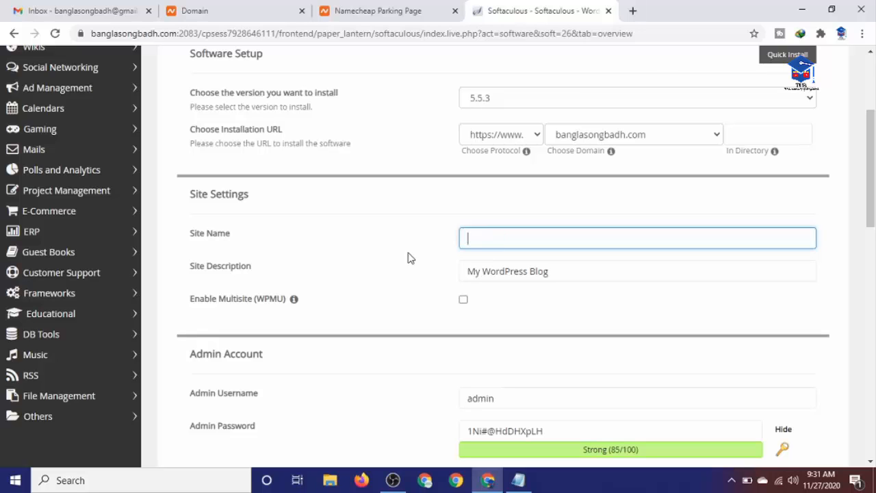
type("ban")
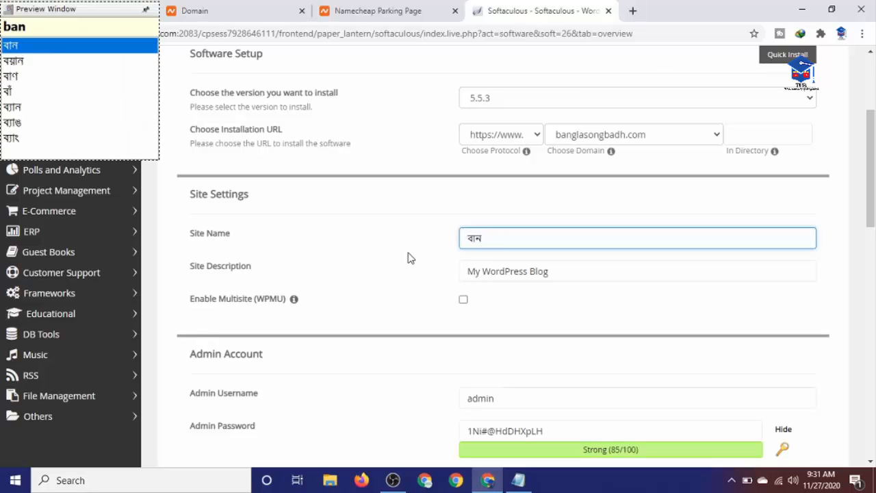
type("gla song")
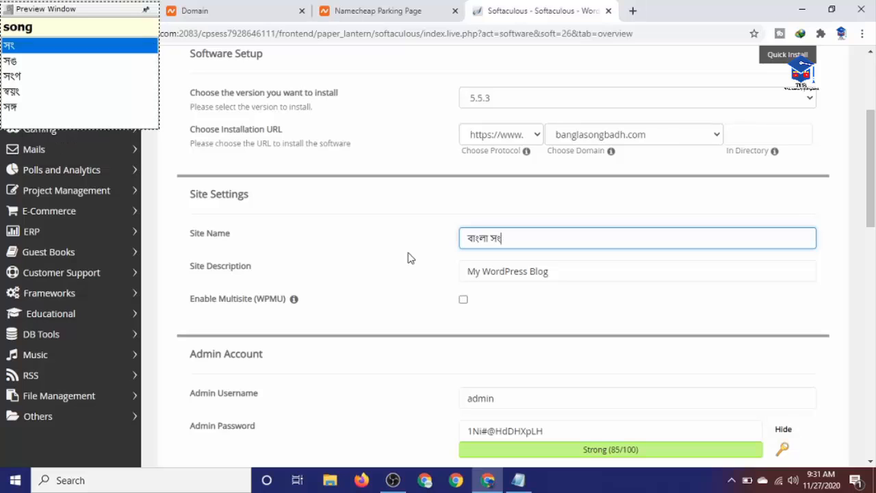
type("ab")
key("BackSpace")
key("BackSpace")
key("BackSpace")
key("BackSpace")
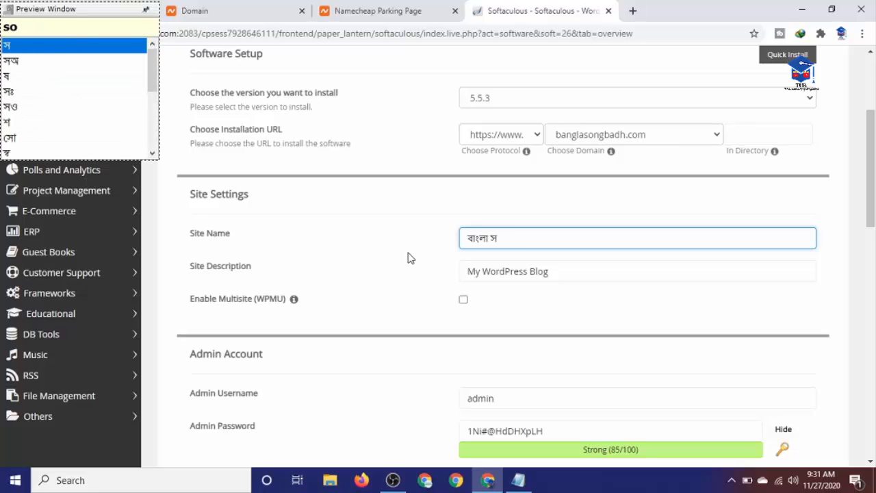
type("ngp")
key("BackSpace")
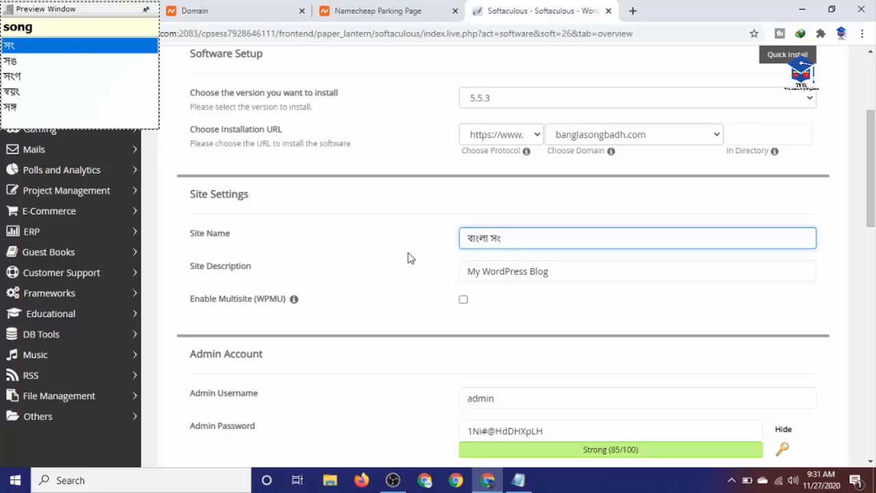
type("bad ")
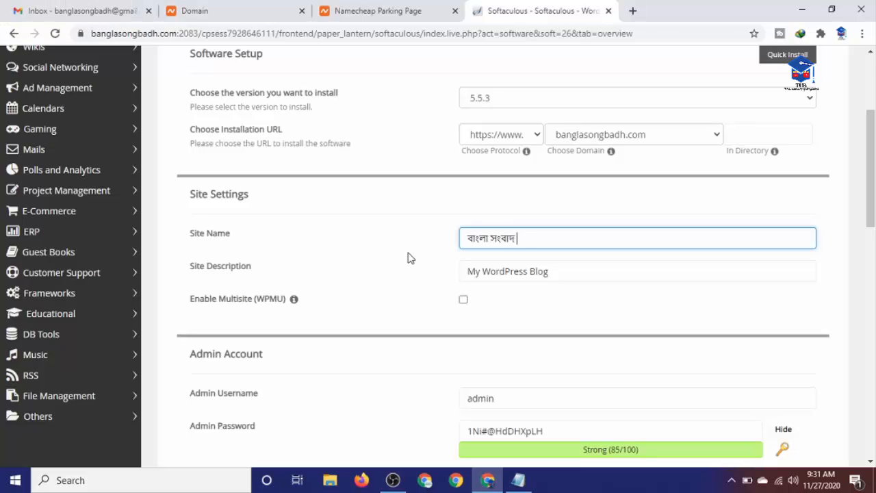
type("do")
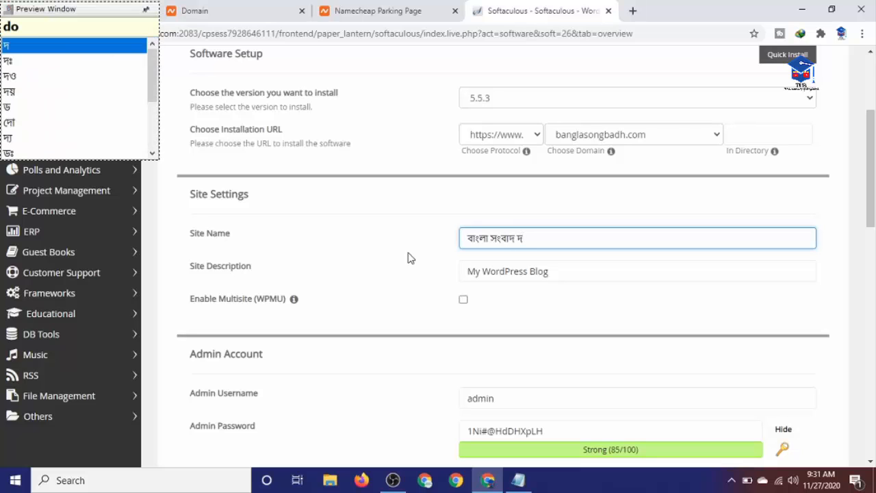
type("dot ")
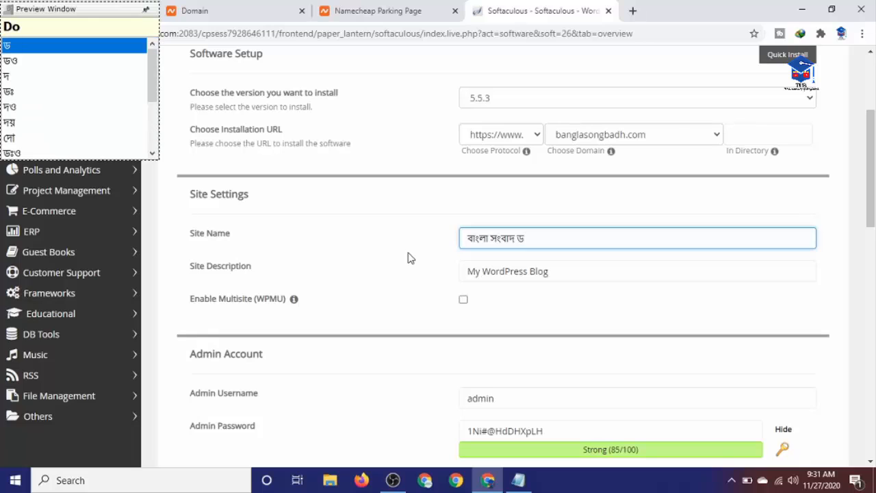
type("kom")
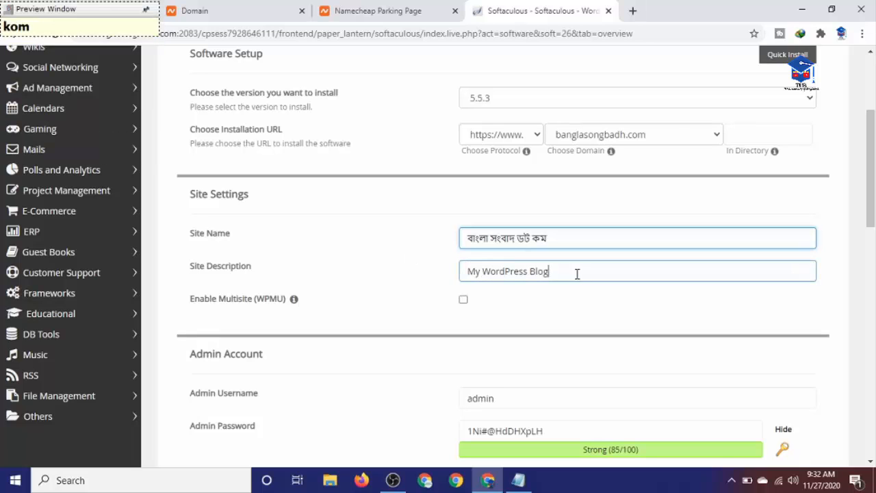
- Replace the default site description with "সর্বদা সত্যতা"
key("Tab")
type("ko")
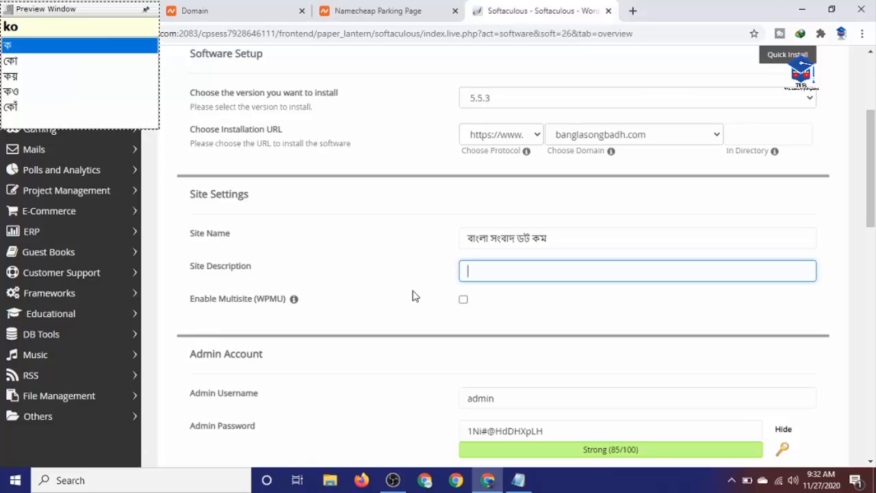
type("so")
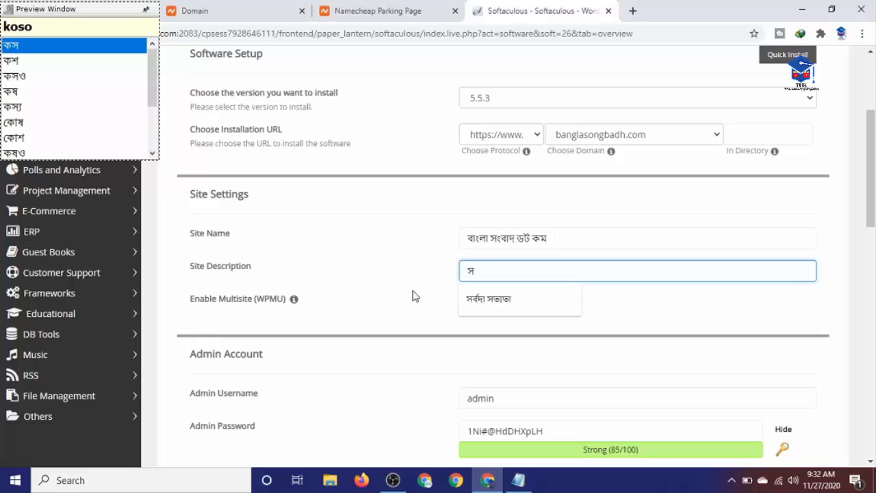
key("BackSpace")
type("rr")
key("BackSpace")
key("BackSpace")
key("BackSpace")
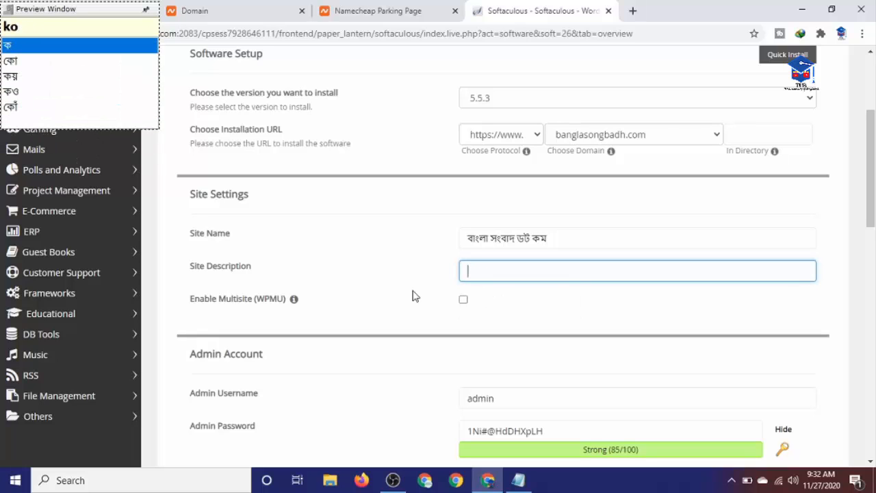
type("sorrb")
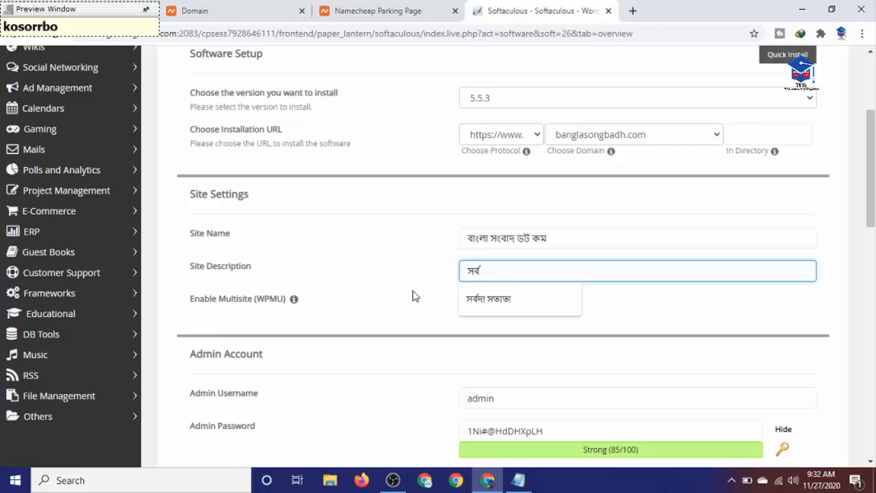
type("oda soty")
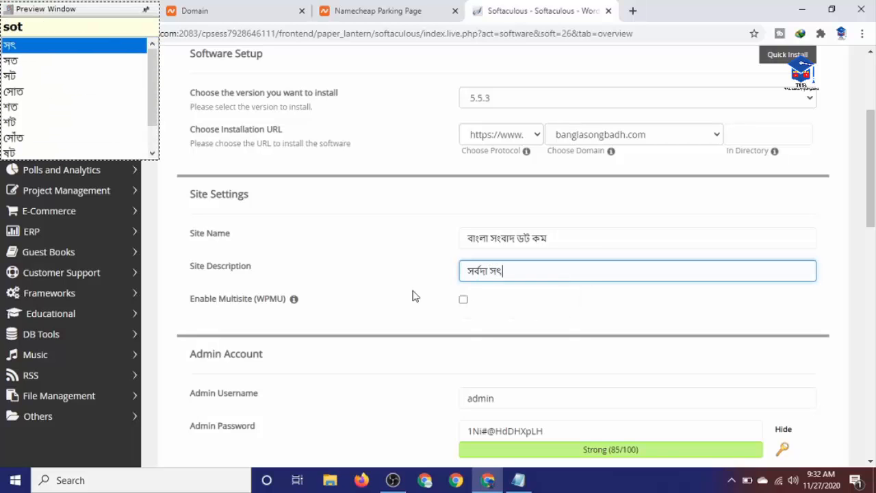
type("ta")
- Replace the default admin username with the previously used username suggested for the field
scroll(413, 295, "up", 1)
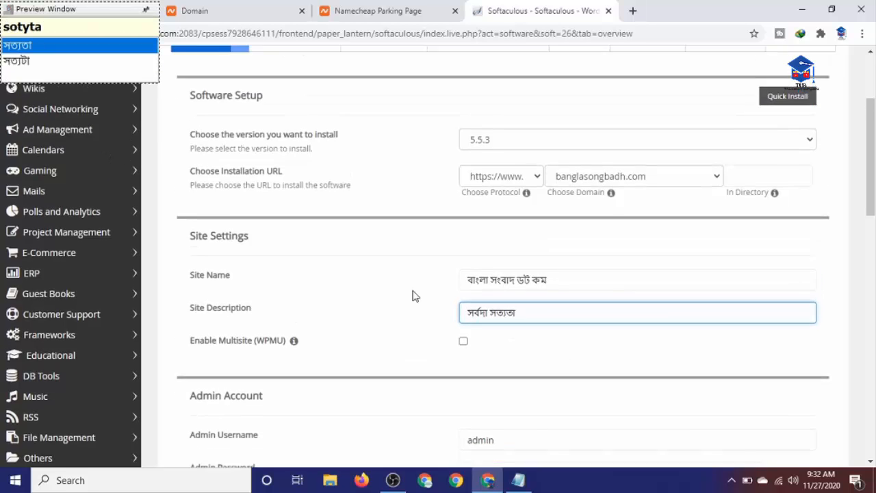
scroll(413, 293, "down", 3)
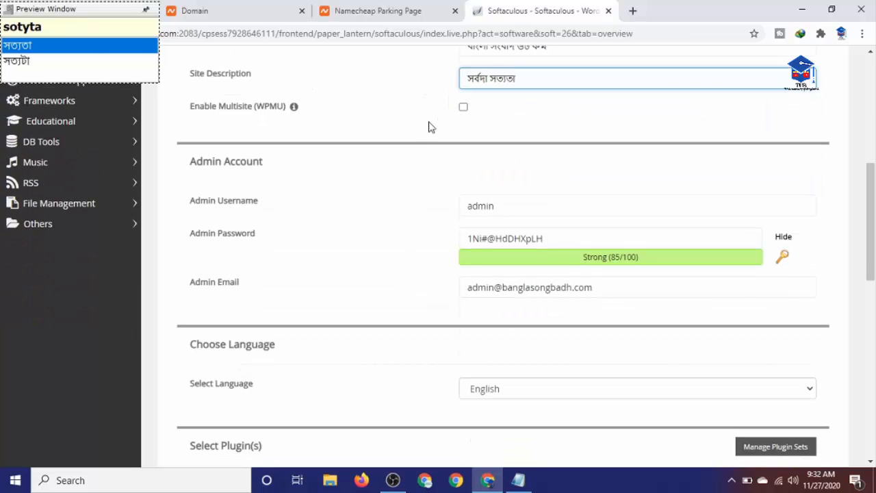
scroll(439, 182, "down", 1)
scroll(486, 188, "down", 1)
left_click(525, 142)
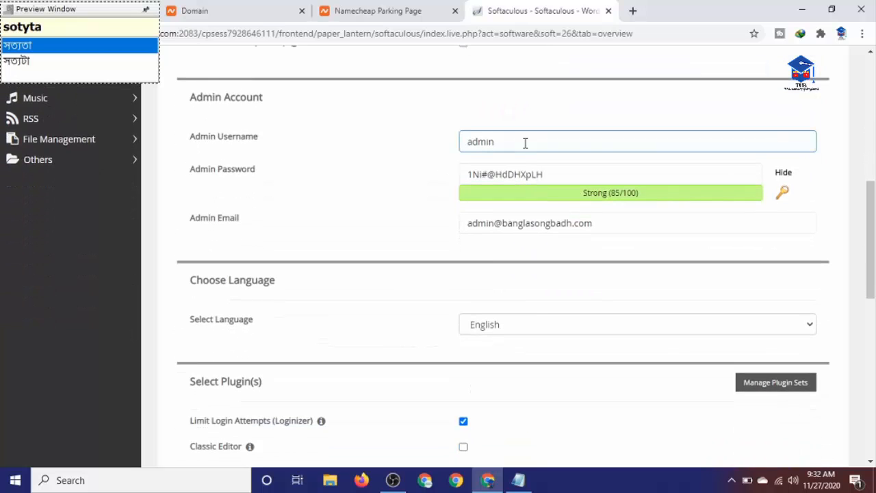
key("BackSpace")
key("BackSpace")
key("BackSpace")
key("BackSpace")
key("BackSpace")
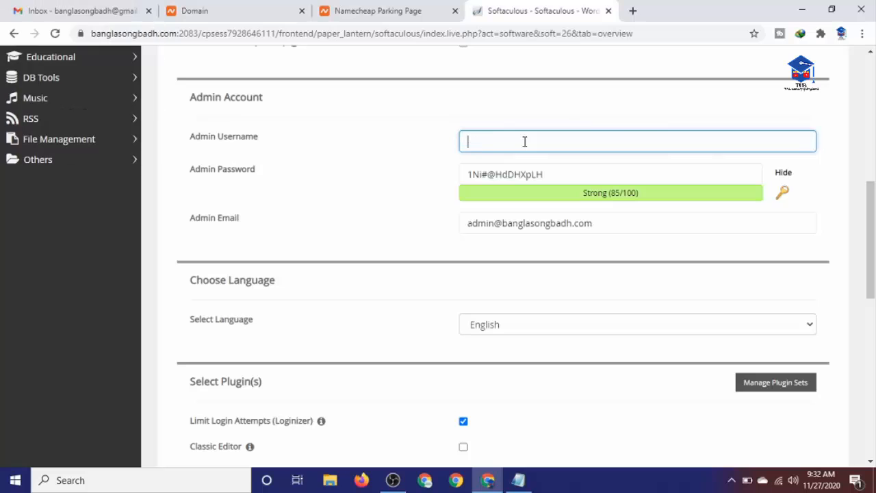
key("F11")
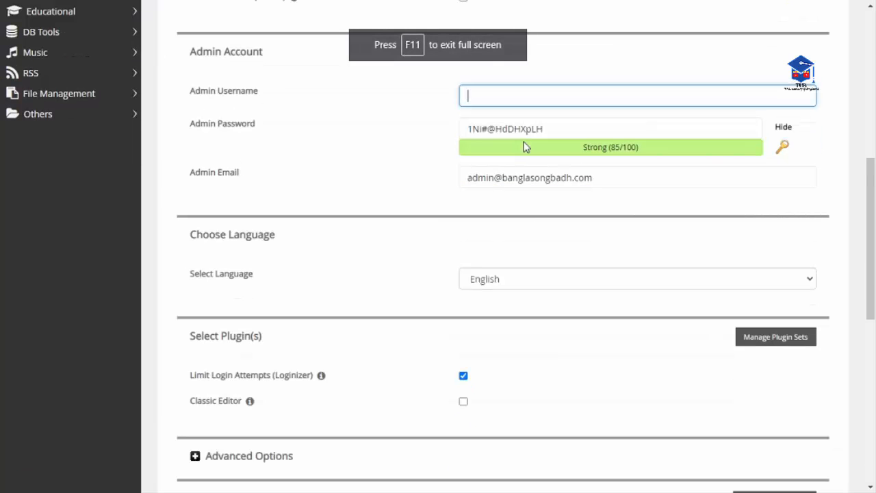
key("F11")
type("M")
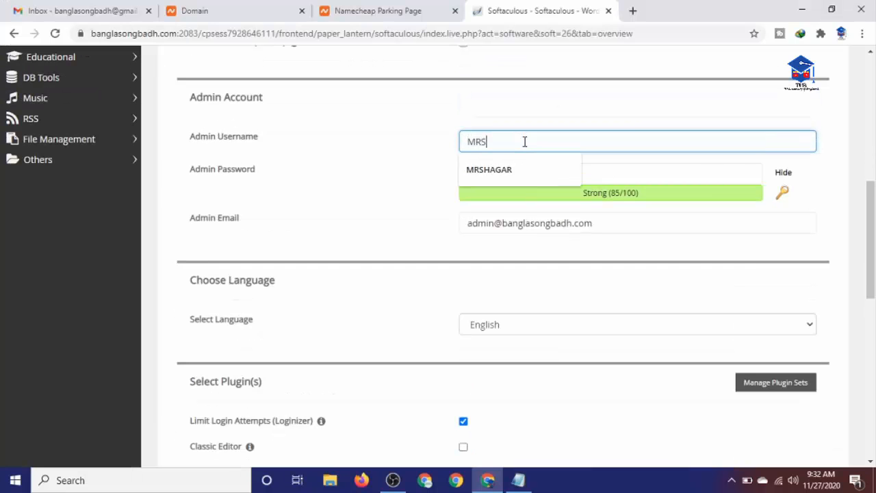
type("RS")
left_click(536, 173)
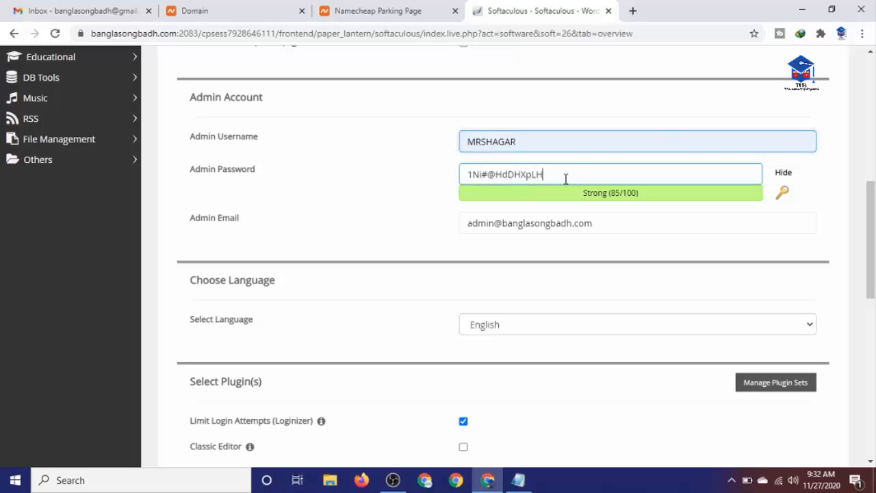
- Clear the generated admin password and mask the password field
left_click_drag(565, 178, 386, 175)
key("BackSpace")
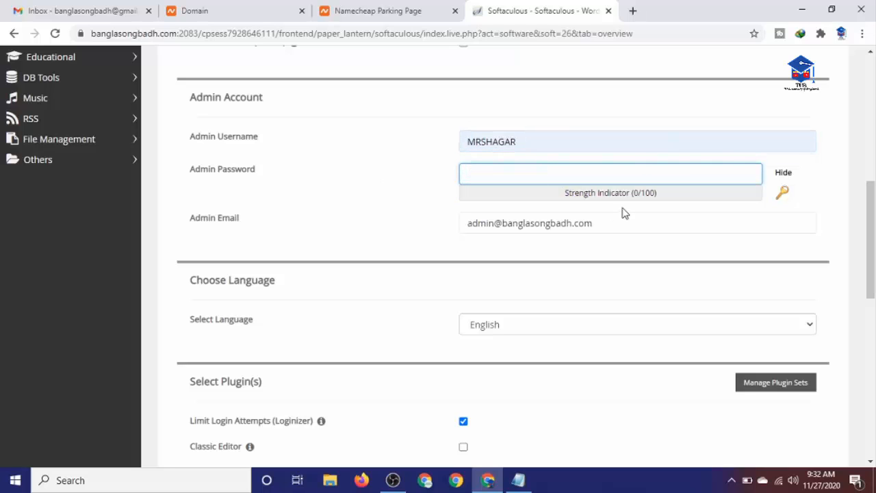
left_click(783, 173)
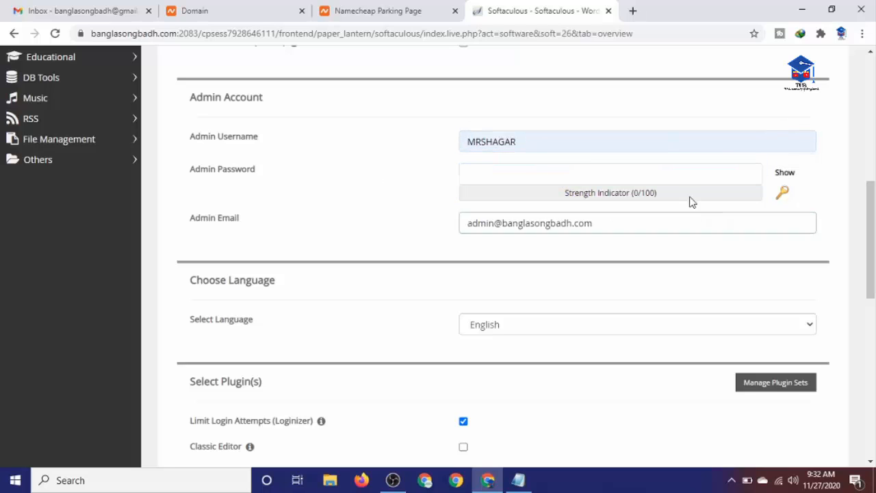
- Try a pasted password in the Admin Password field and clear it again
left_click(483, 179)
key("ctrl+v")
left_click_drag(538, 175, 434, 189)
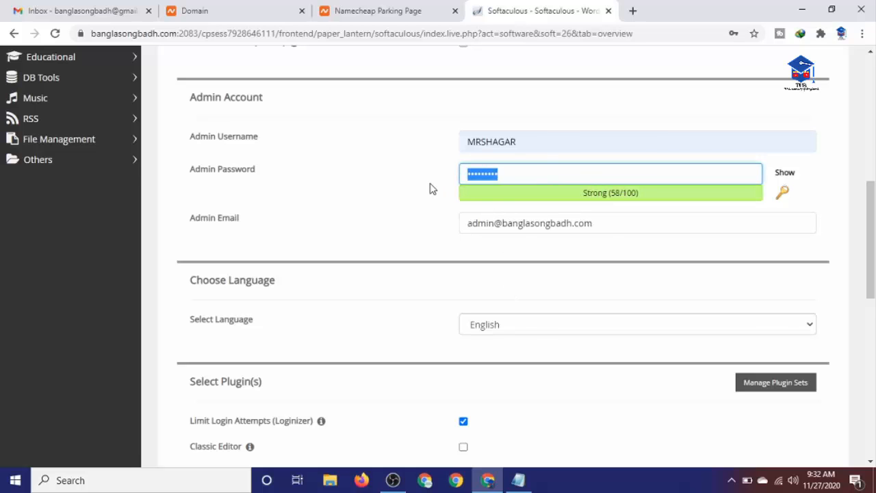
key("BackSpace")
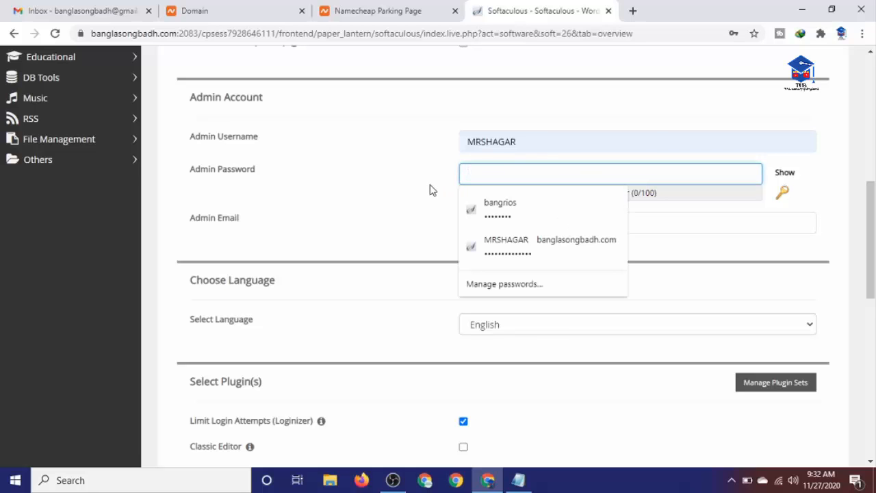
- Enter the chosen account password in the Admin Password field
type("a")
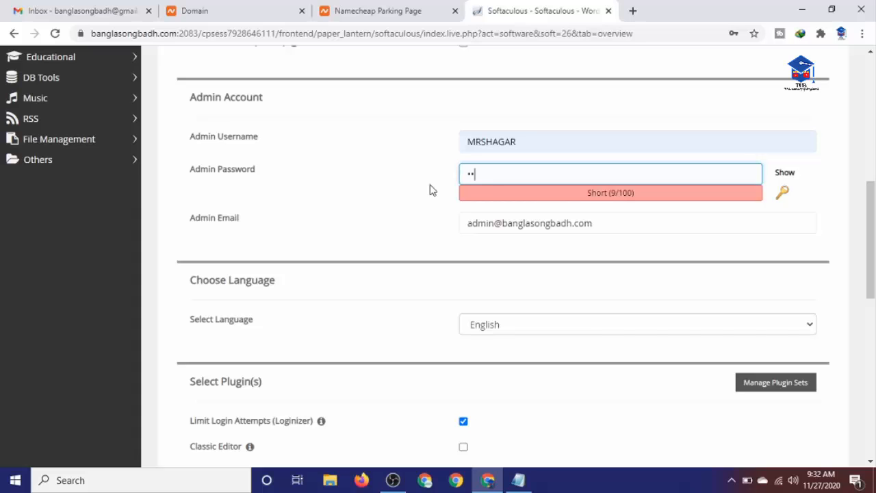
type("••••••••")
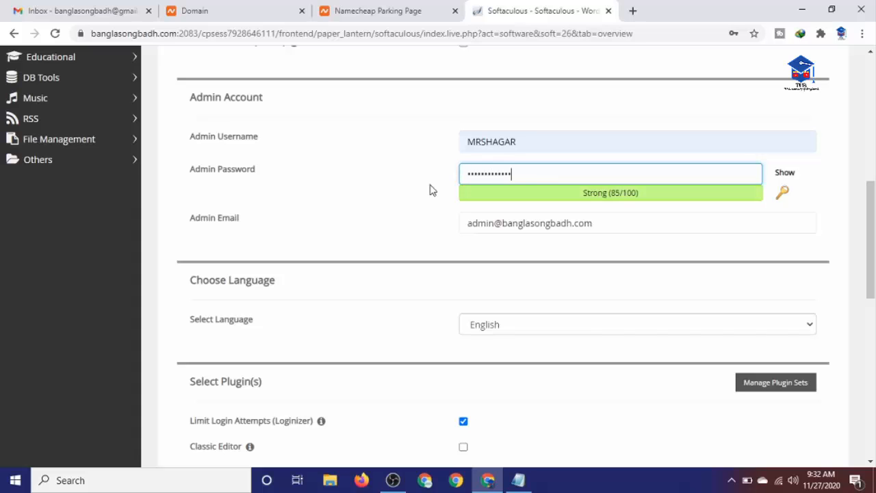
left_click(431, 189)
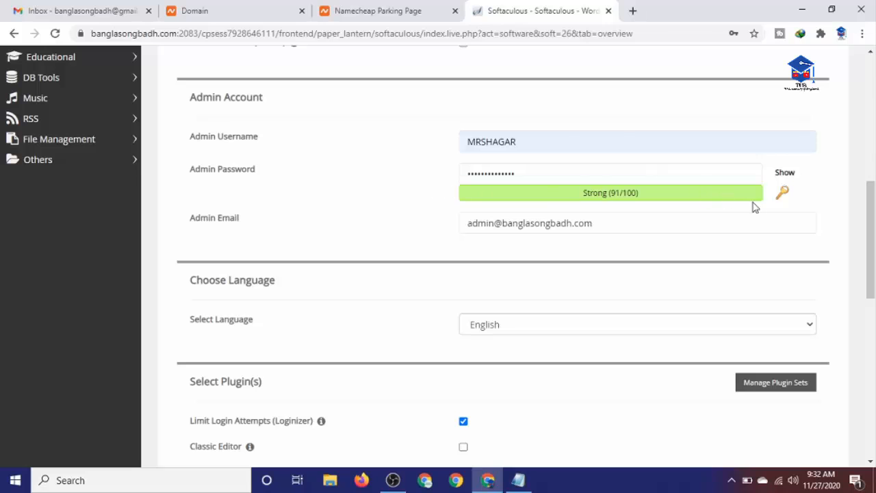
- Select the Yoga theme to be installed with WordPress, keeping the Limit Login Attempts (Loginizer) plugin selected
scroll(539, 316, "down", 2)
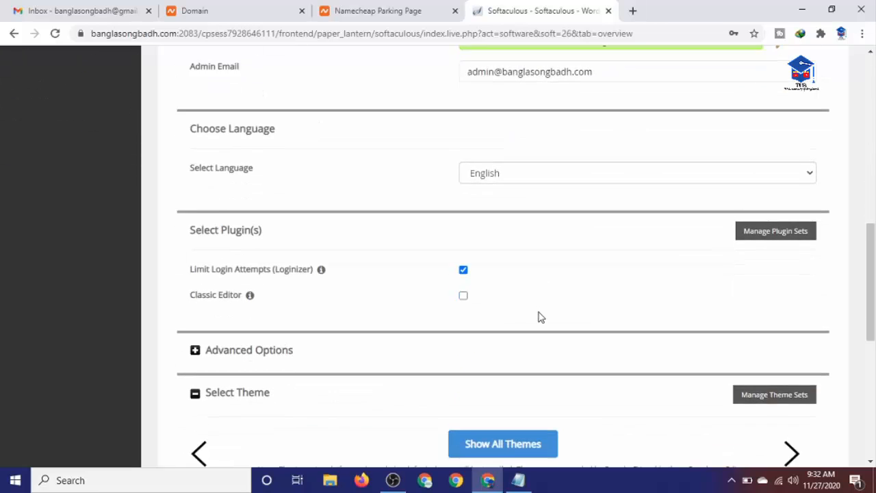
scroll(539, 316, "down", 4)
scroll(513, 250, "up", 3)
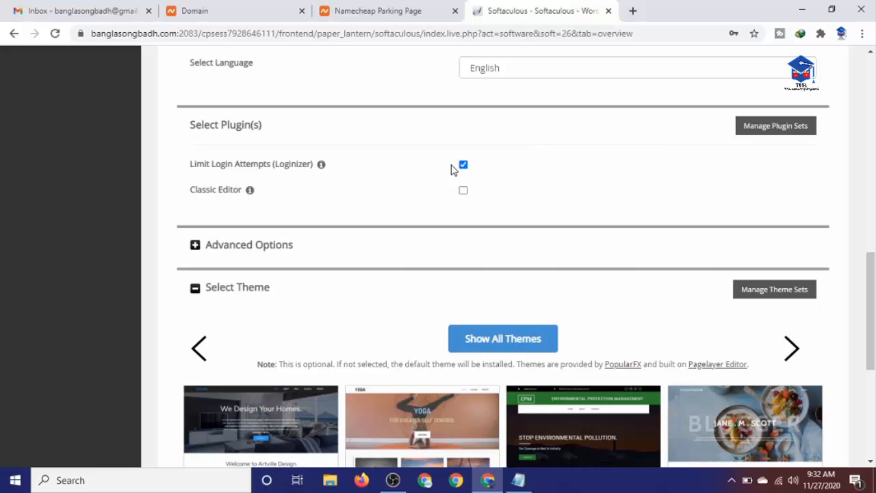
scroll(451, 169, "down", 3)
scroll(251, 194, "up", 3)
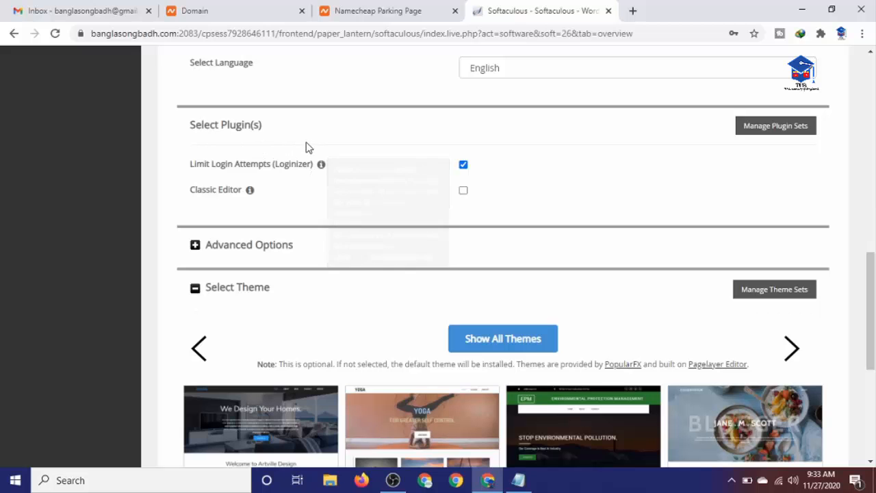
scroll(306, 146, "down", 5)
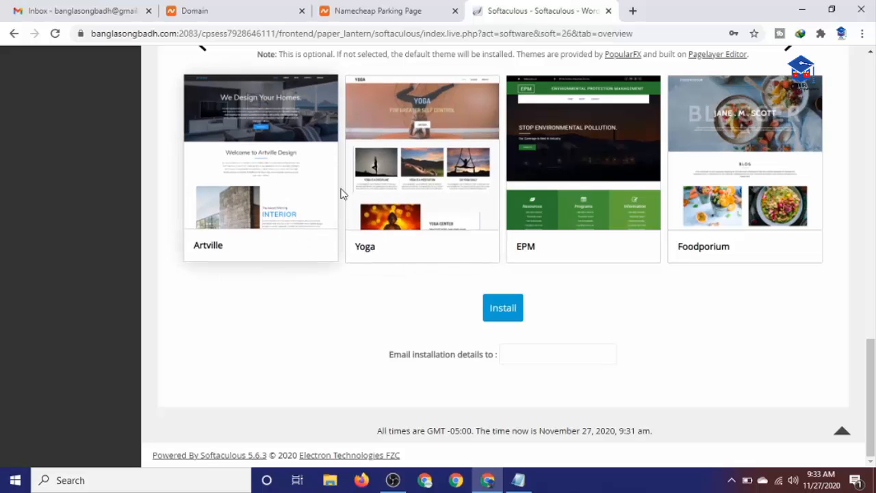
left_click(388, 204)
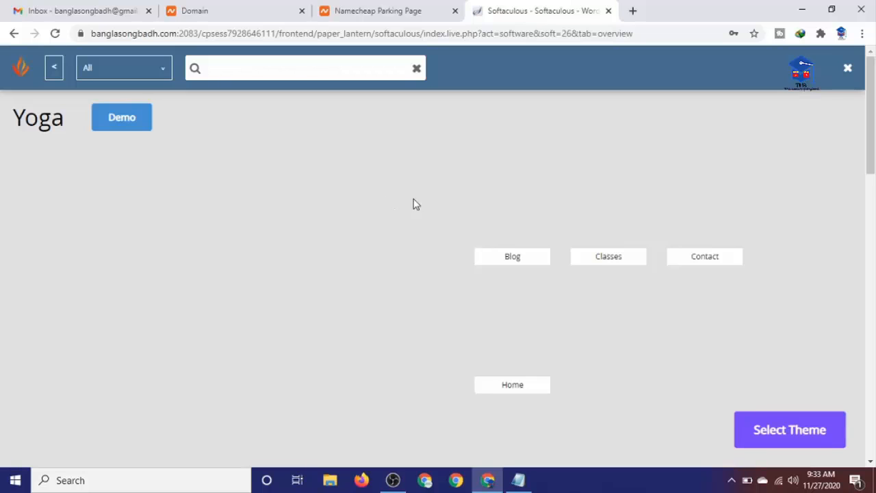
scroll(573, 313, "down", 1)
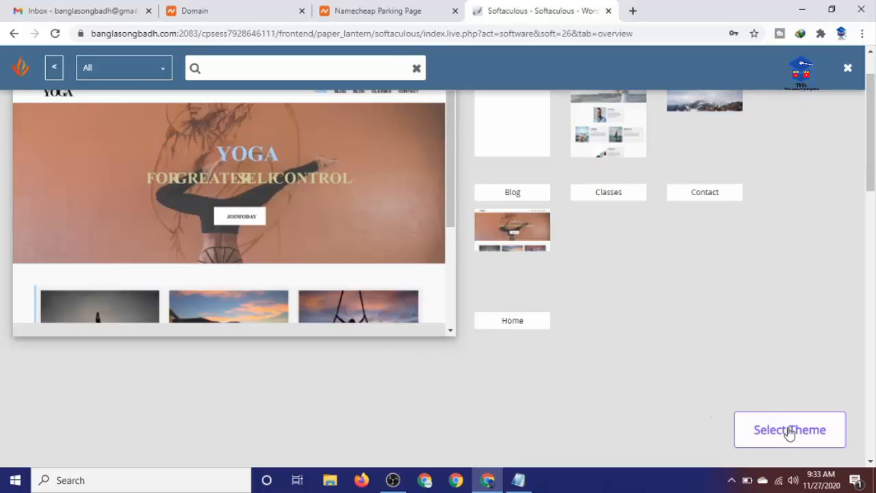
left_click(790, 432)
- Fill in the suggested e-mail address for receiving the installation details and start the WordPress installation
left_click(528, 353)
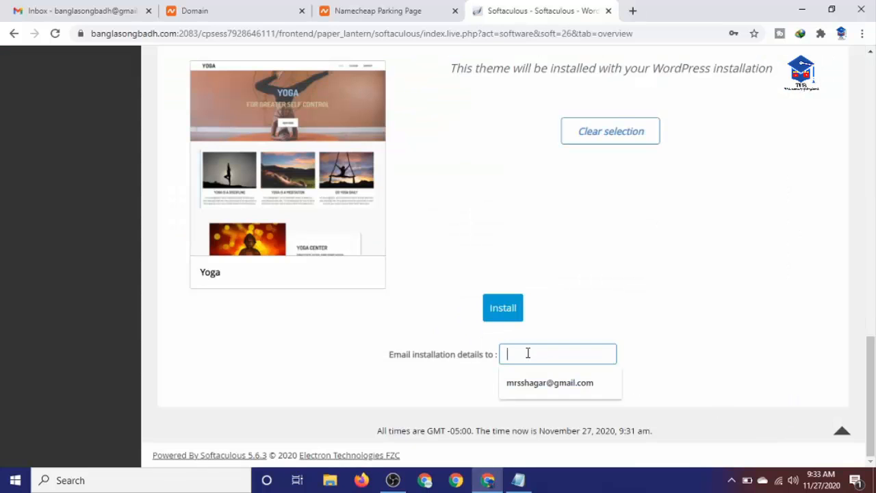
left_click(539, 377)
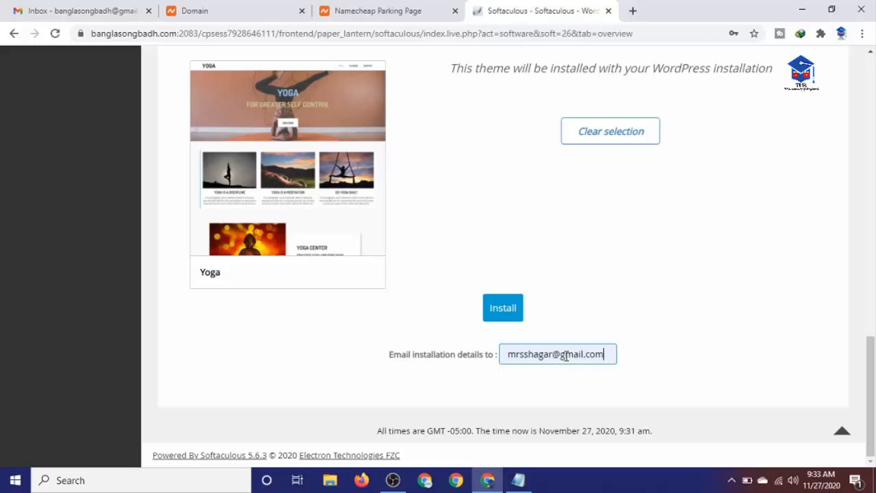
left_click_drag(609, 353, 503, 358)
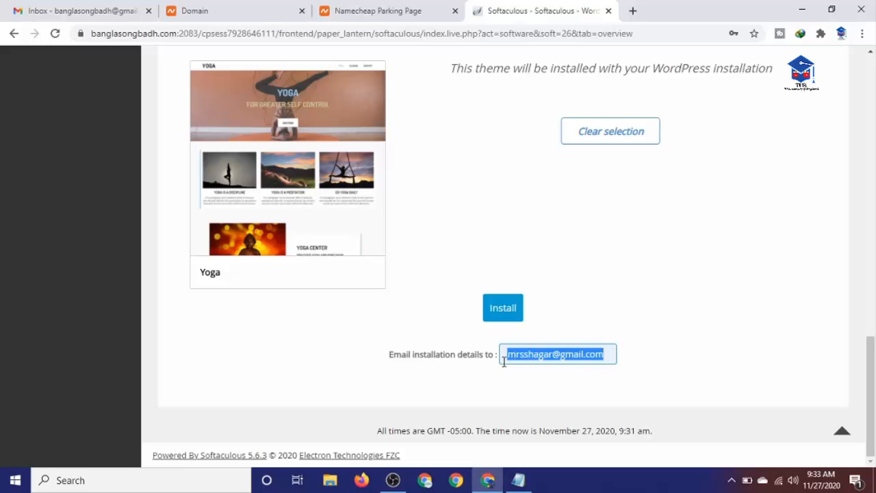
left_click(567, 323)
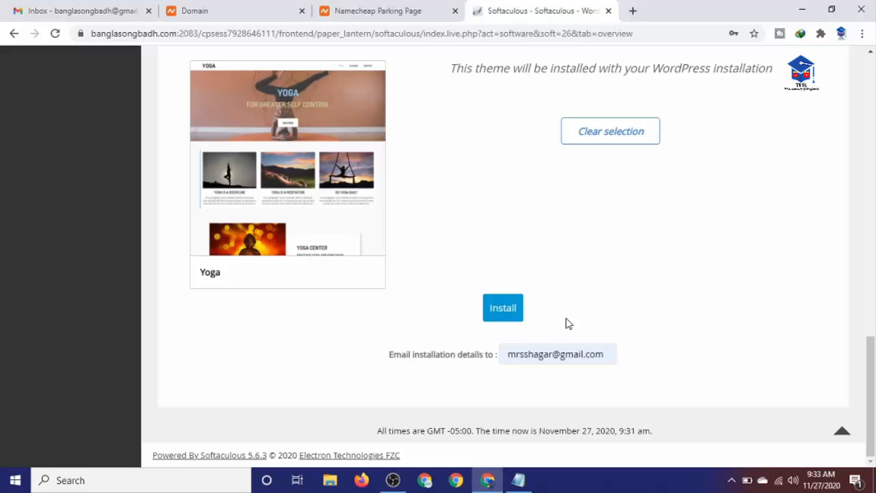
left_click(498, 317)
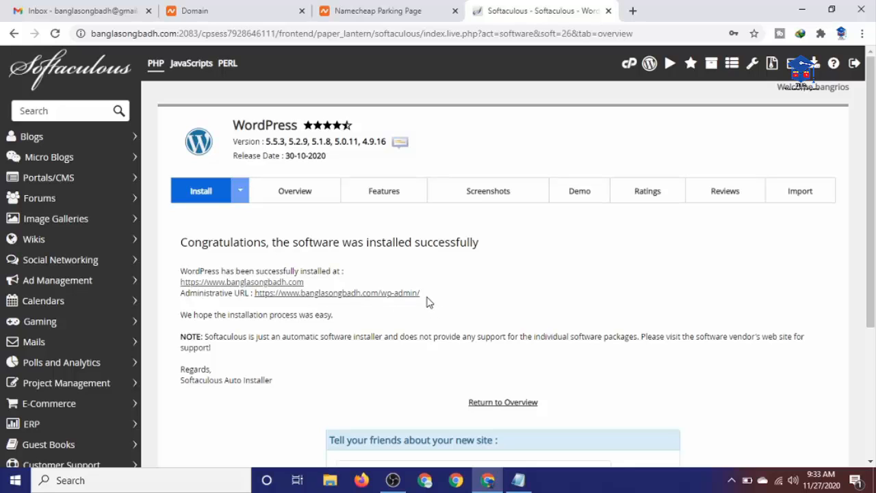
- Open the new site's WordPress dashboard through the Administrative URL on the installation result page
left_click_drag(424, 302, 262, 296)
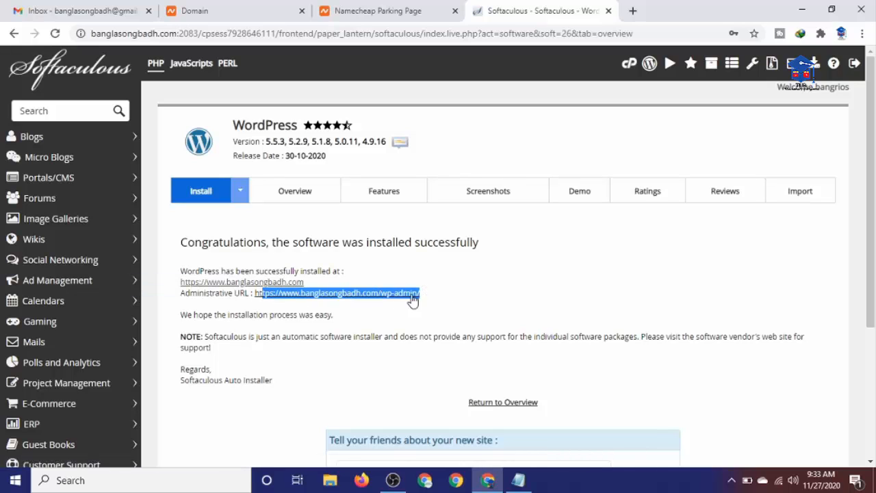
right_click(370, 294)
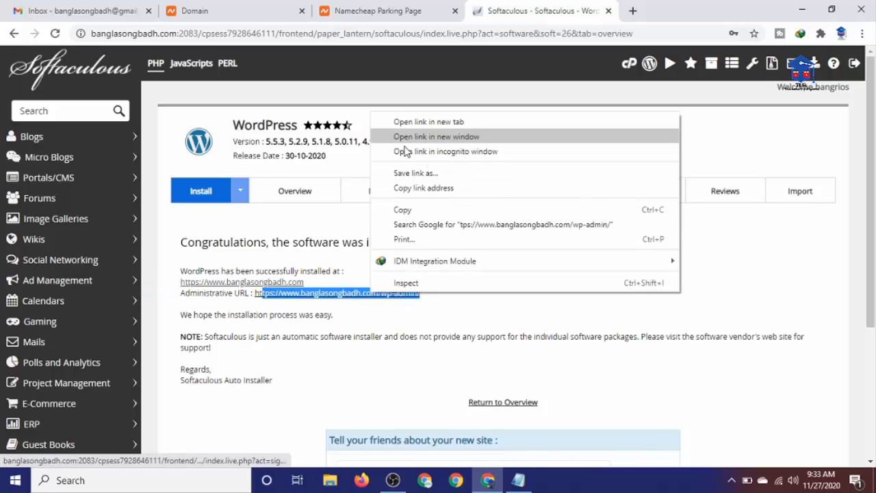
left_click(410, 313)
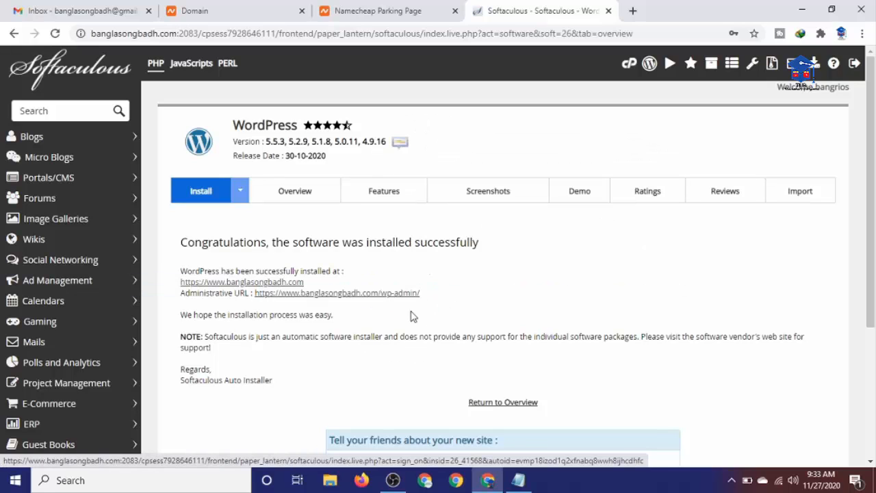
left_click(372, 294)
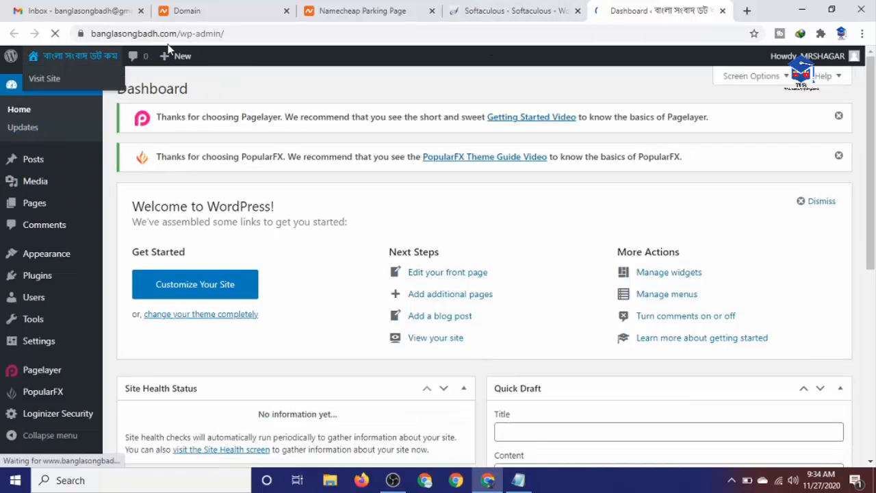
- Open the admin's profile page and log out of WordPress
mouse_move(839, 54)
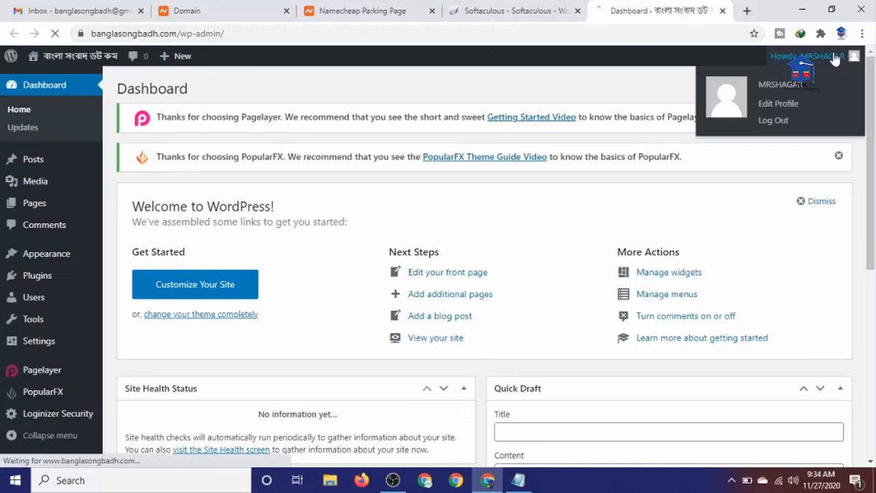
left_click(794, 107)
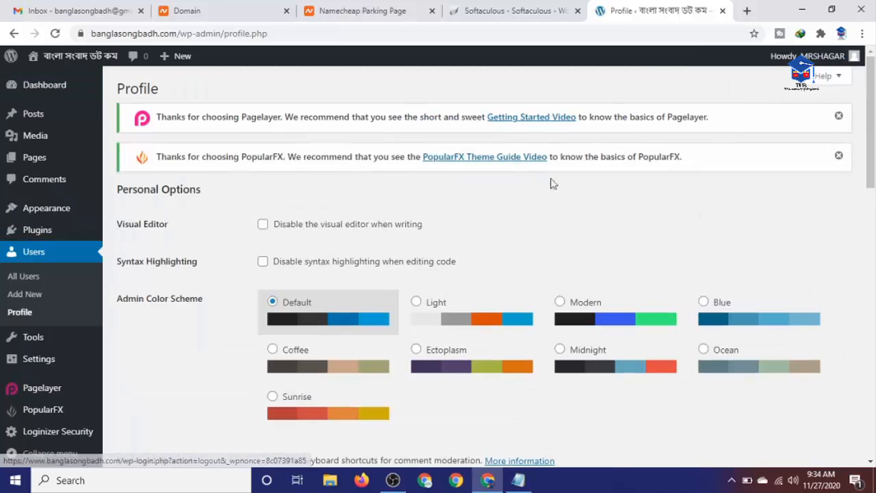
mouse_move(837, 56)
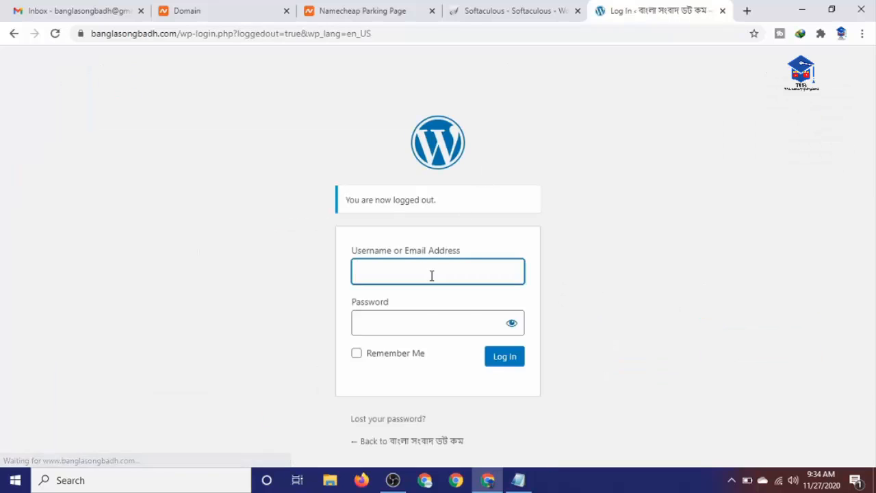
- Log in to WordPress by filling the username and password fields with the saved admin credentials
left_click(432, 273)
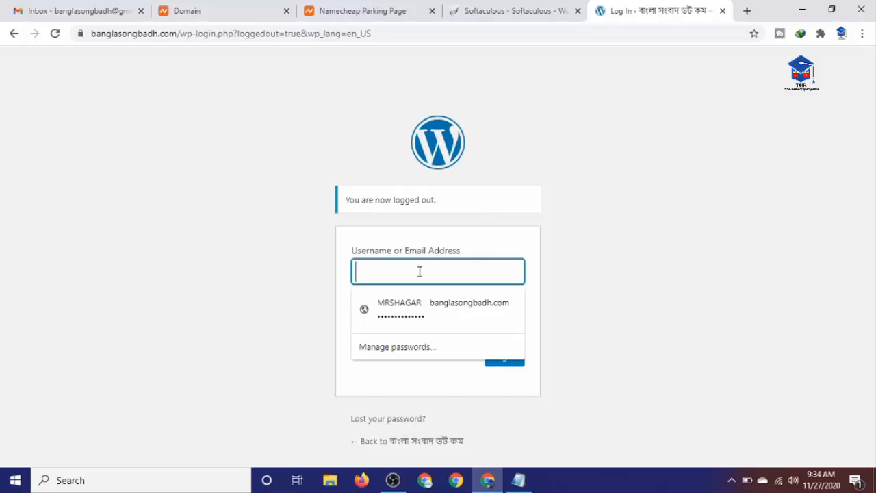
left_click(414, 304)
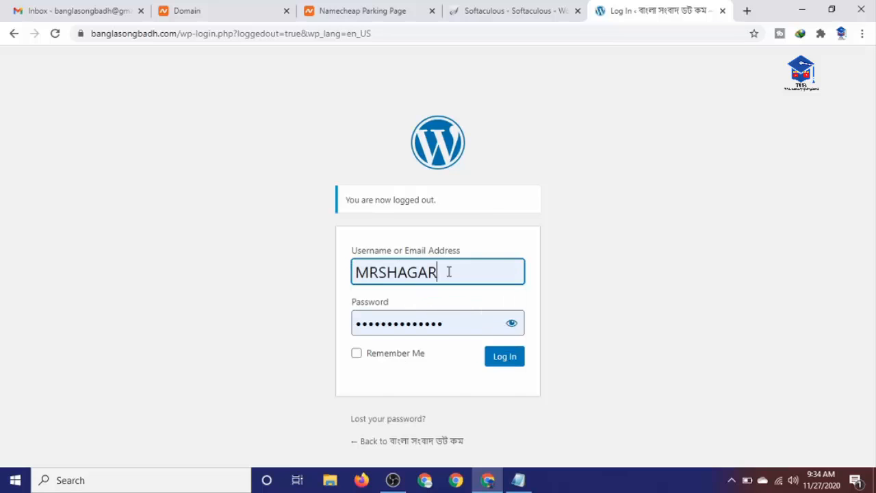
left_click_drag(449, 272, 330, 283)
left_click(480, 308)
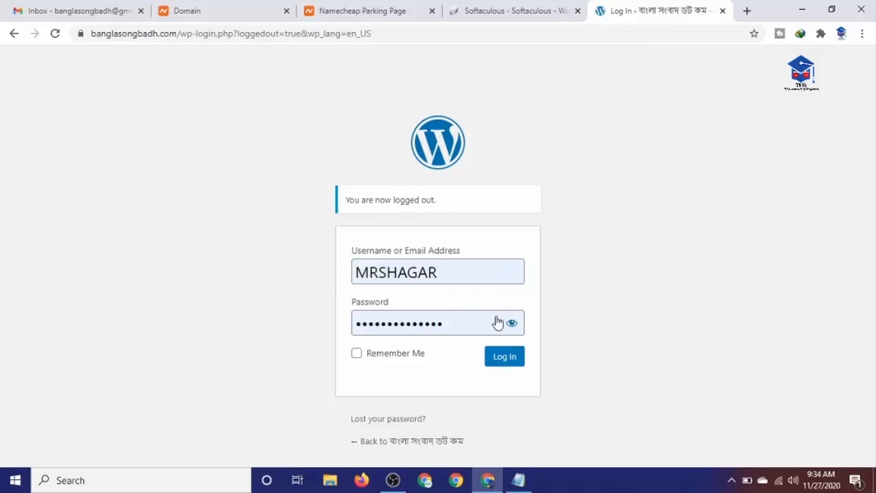
left_click(504, 360)
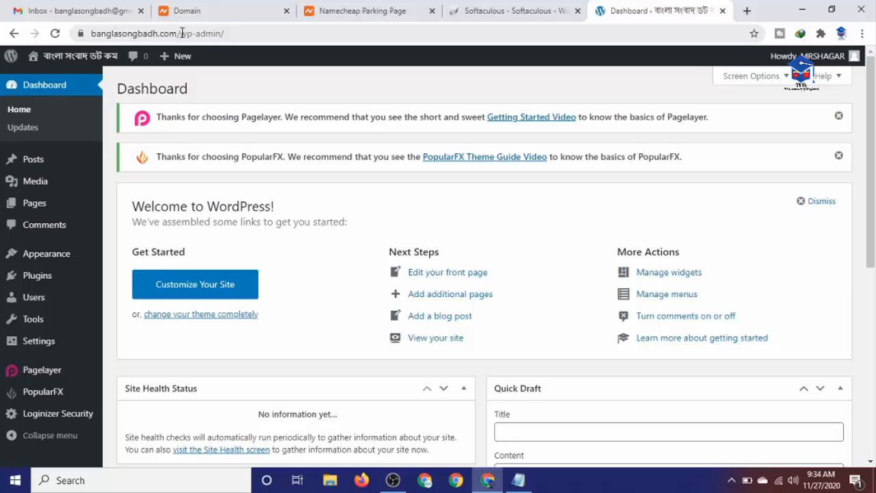
- Show and highlight the full web address of the WordPress admin dashboard
left_click(226, 33)
key("End")
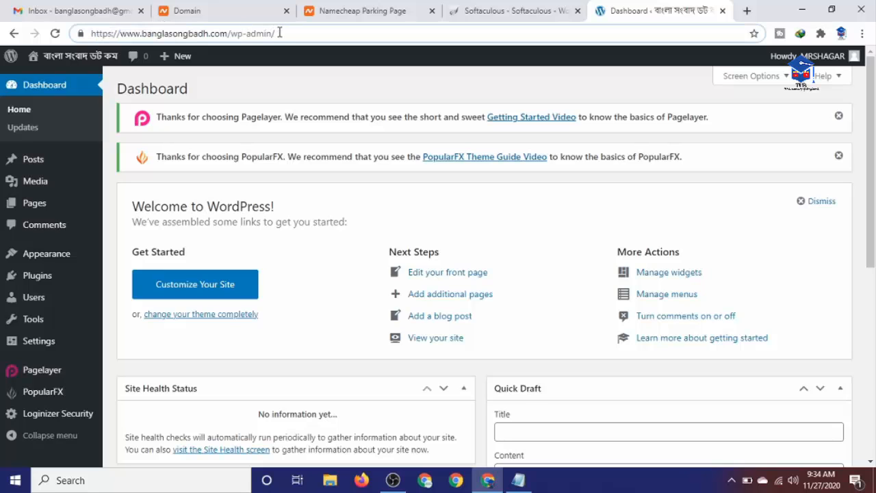
left_click_drag(279, 33, 107, 34)
left_click(304, 29)
- Load banglasongbadh.com in a new browser tab, refresh the page and look over the site's homepage
left_click(747, 11)
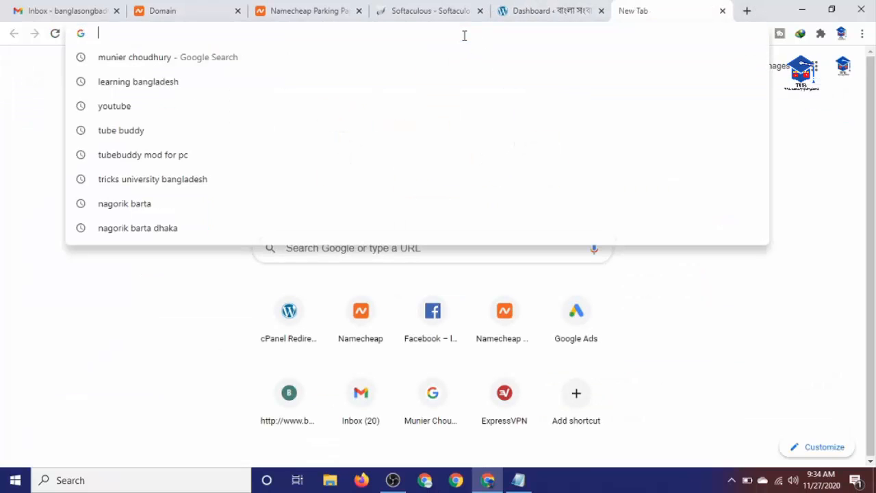
type("banglasongbadh.com")
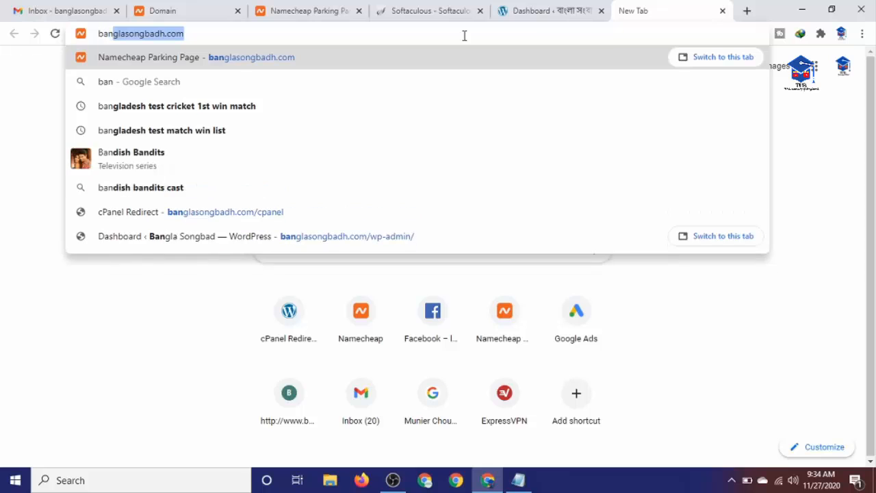
key("Return")
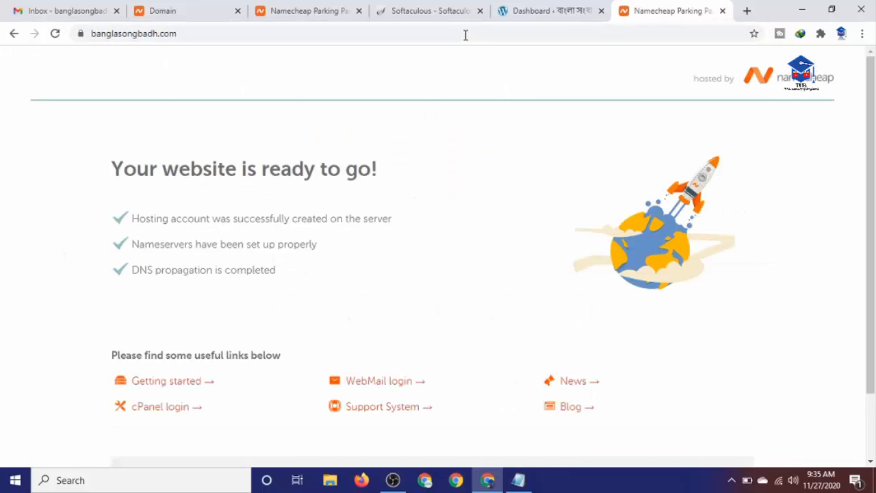
left_click(56, 36)
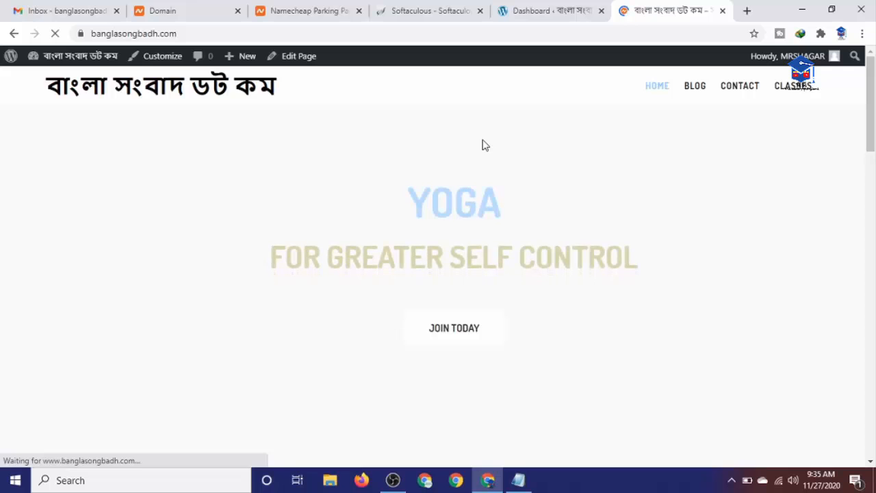
scroll(469, 158, "down", 1)
scroll(470, 198, "down", 7)
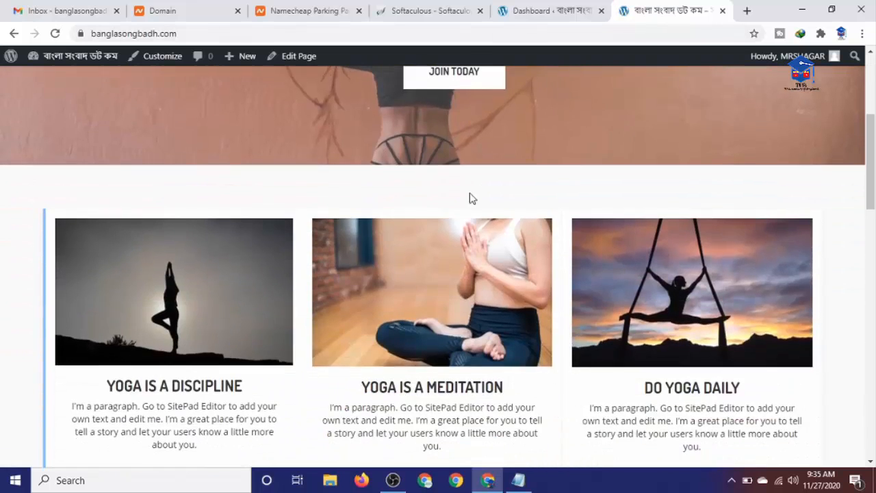
scroll(466, 214, "up", 8)
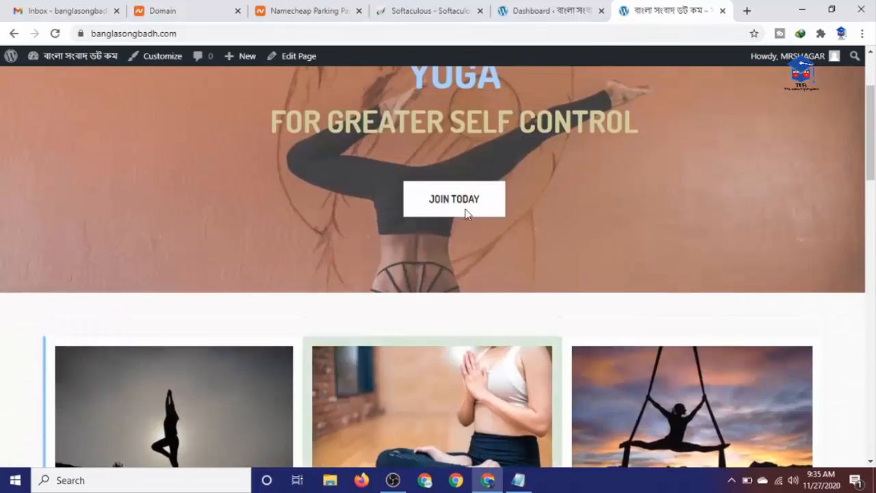